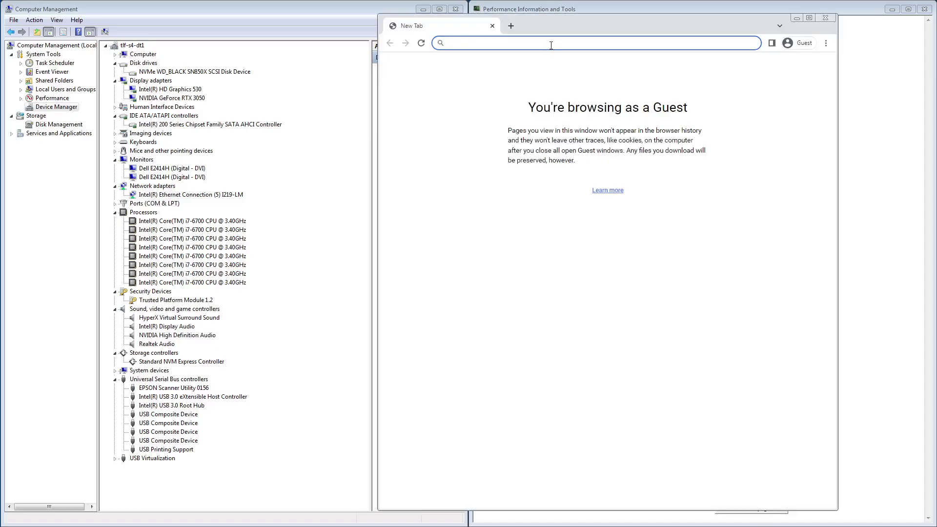
# - Search the web for NVIDIA's driver search and open the official Advanced Driver Search page
pyautogui.write('Official Advanced Driver Search - NVIDIA')
pyautogui.press('Return')
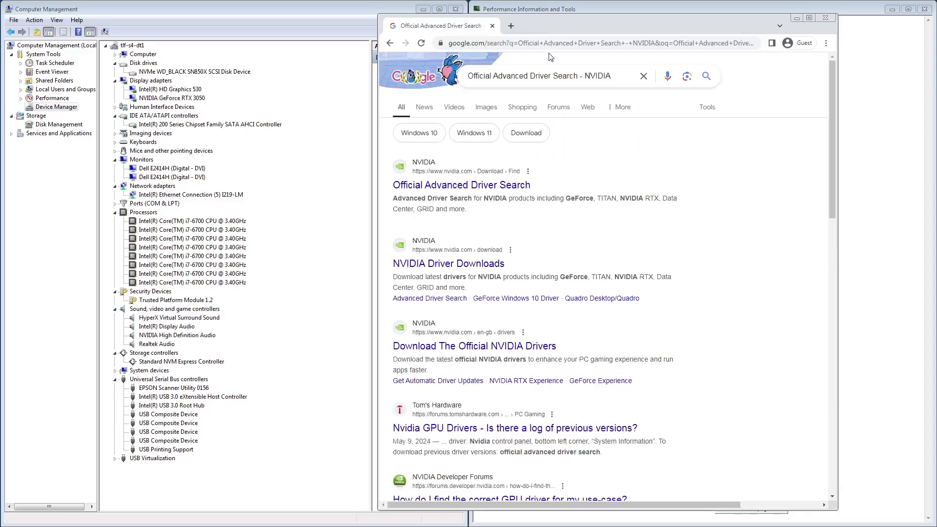
pyautogui.click(456, 193)
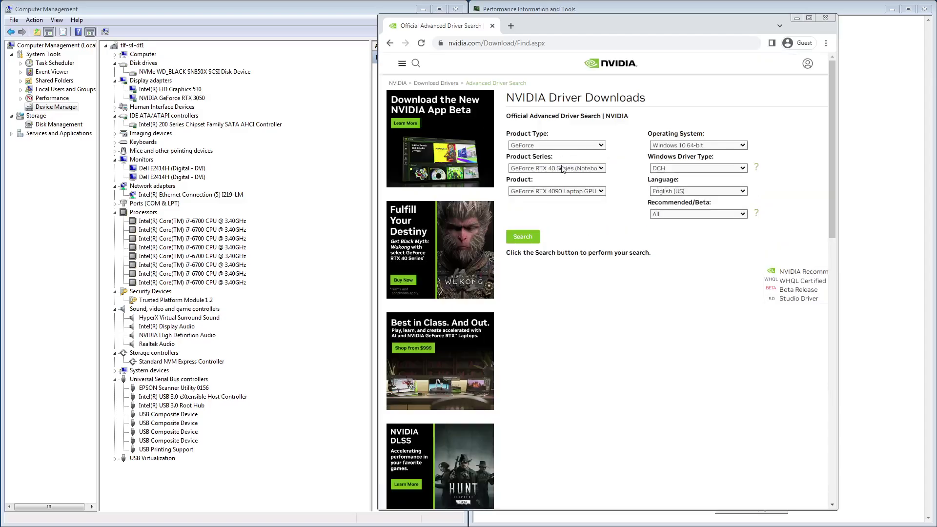
# - Search drivers for GeForce RTX 30 Series, RTX 3050, Windows 7 64-bit
pyautogui.click(564, 169)
pyautogui.click(571, 201)
pyautogui.click(565, 192)
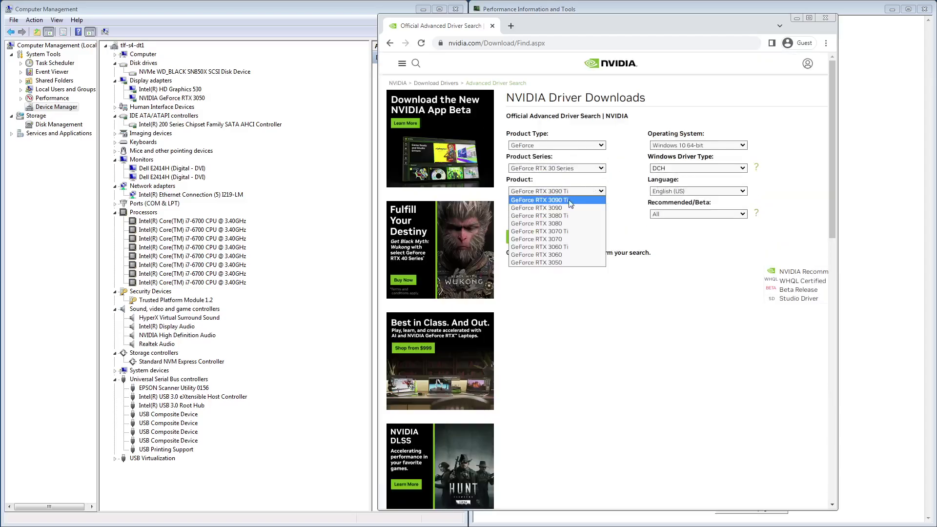
pyautogui.click(570, 263)
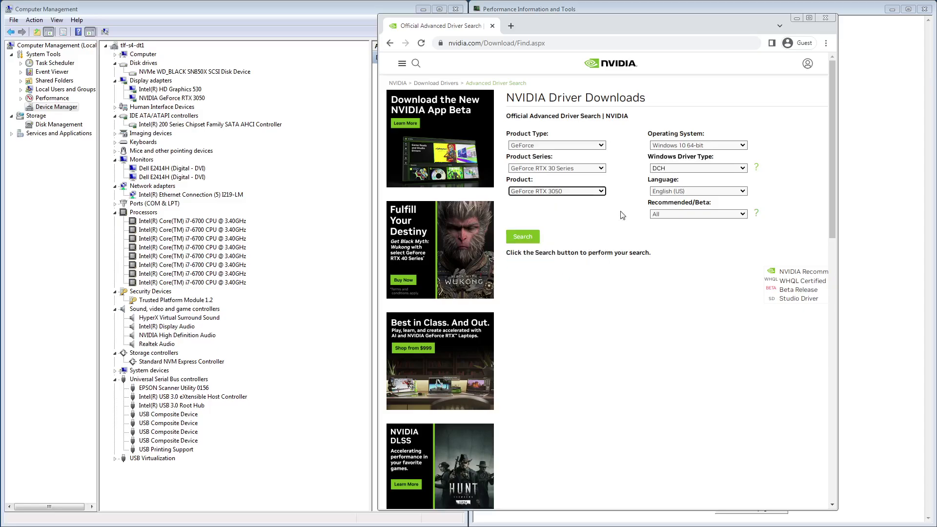
pyautogui.click(691, 146)
pyautogui.click(683, 170)
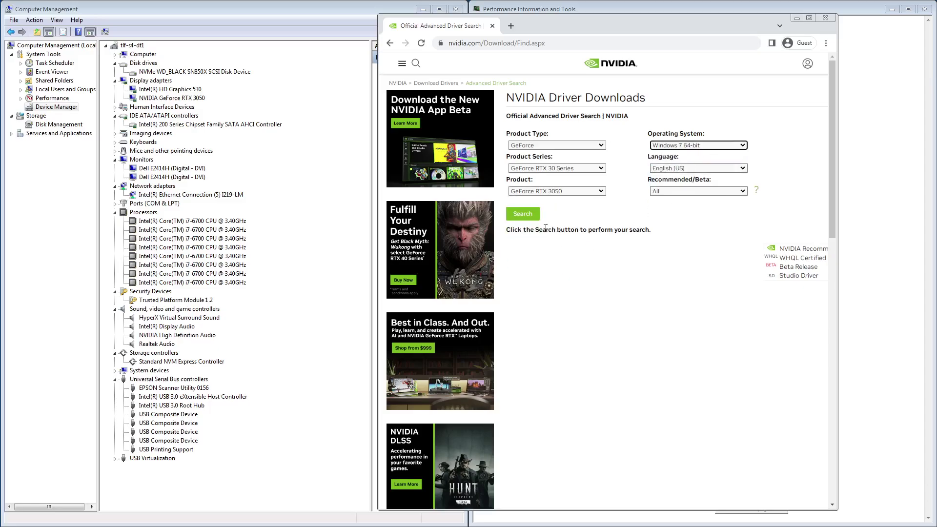
pyautogui.click(526, 221)
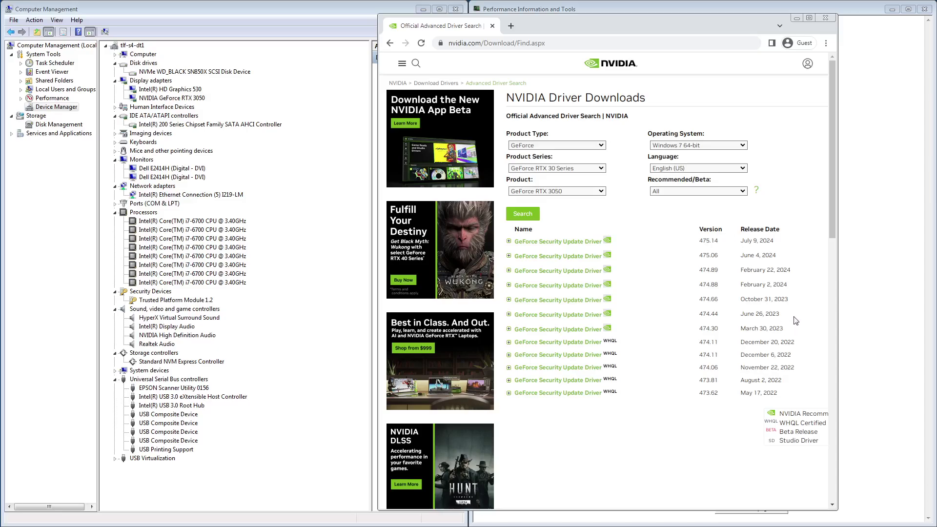
pyautogui.moveTo(800, 332); pyautogui.dragTo(765, 257)
pyautogui.click(765, 256)
# - Download the 474.11 GeForce Security Update driver from its details page
pyautogui.click(509, 342)
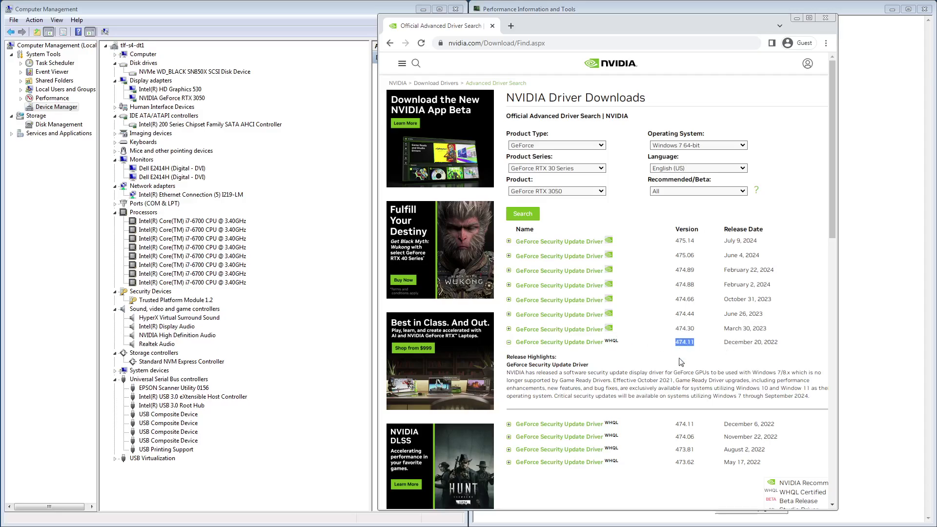
pyautogui.click(580, 343)
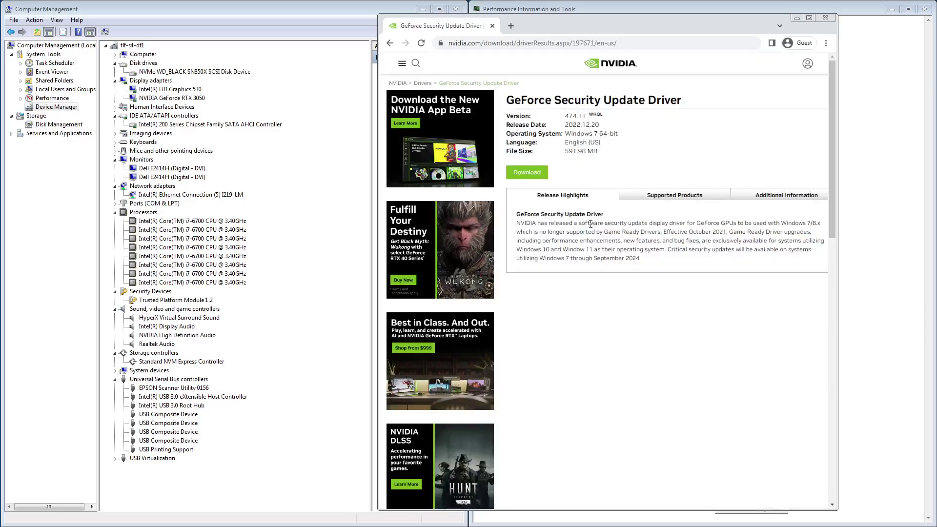
pyautogui.click(539, 173)
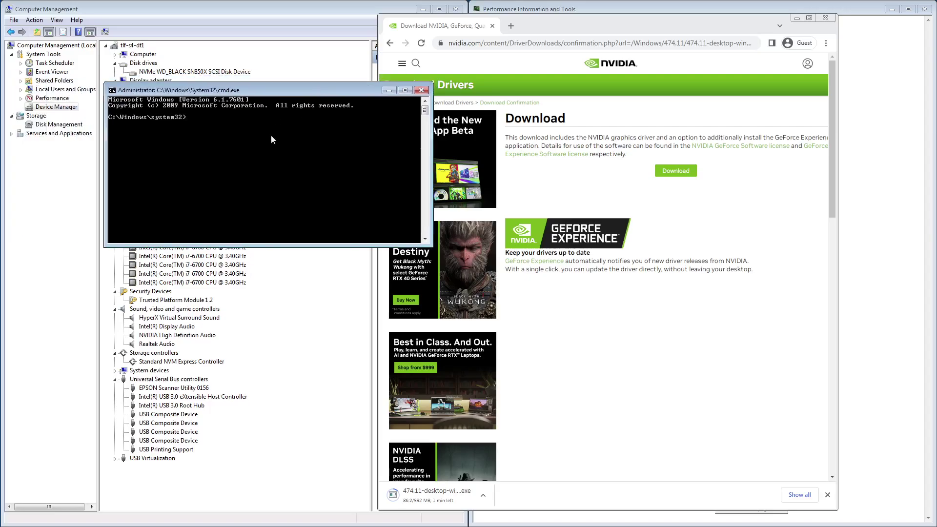
# - Run bcdedit in the elevated Command Prompt to list boot settings, then close it
pyautogui.write('bcdedit')
pyautogui.press('Return')
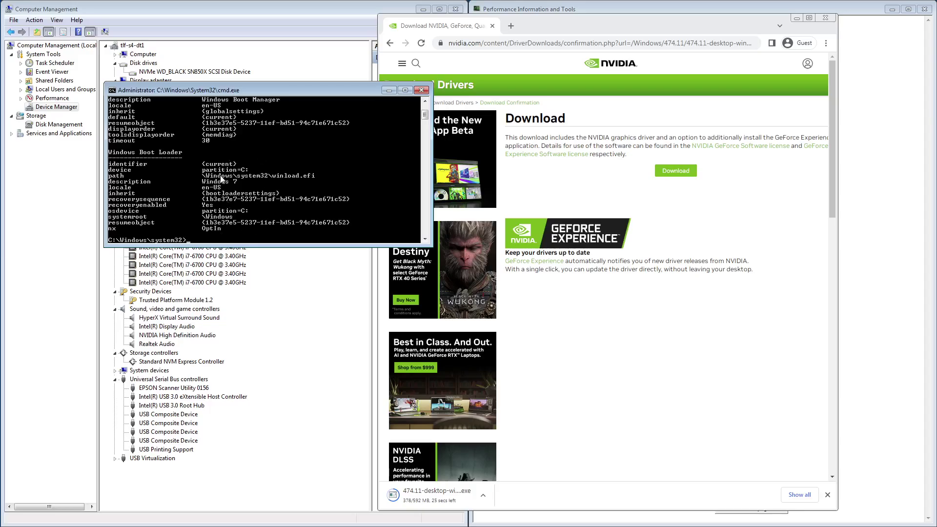
pyautogui.click(422, 90)
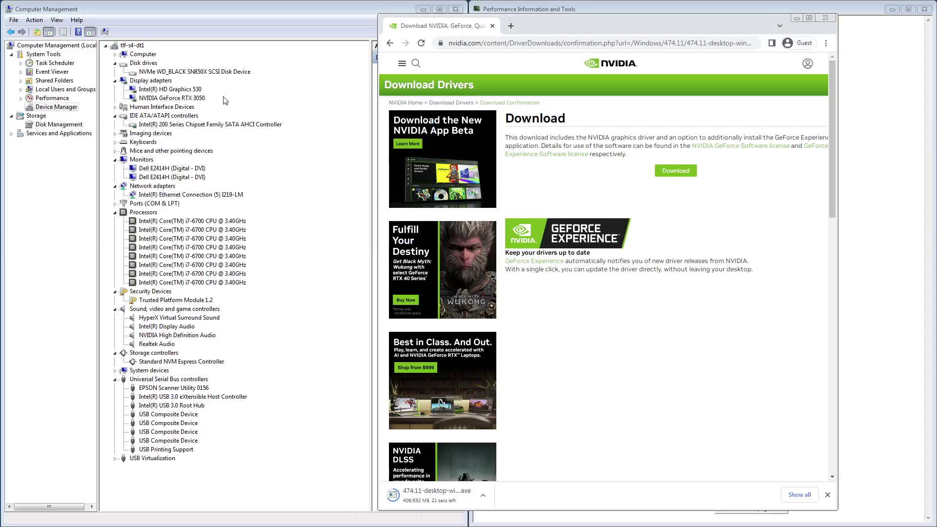
pyautogui.doubleClick(172, 97)
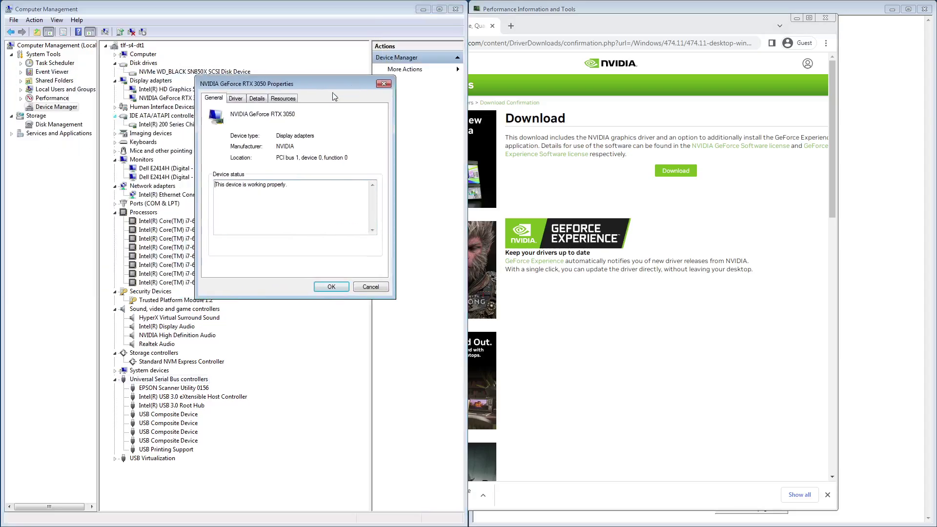
pyautogui.click(236, 98)
pyautogui.moveTo(321, 172); pyautogui.dragTo(243, 172)
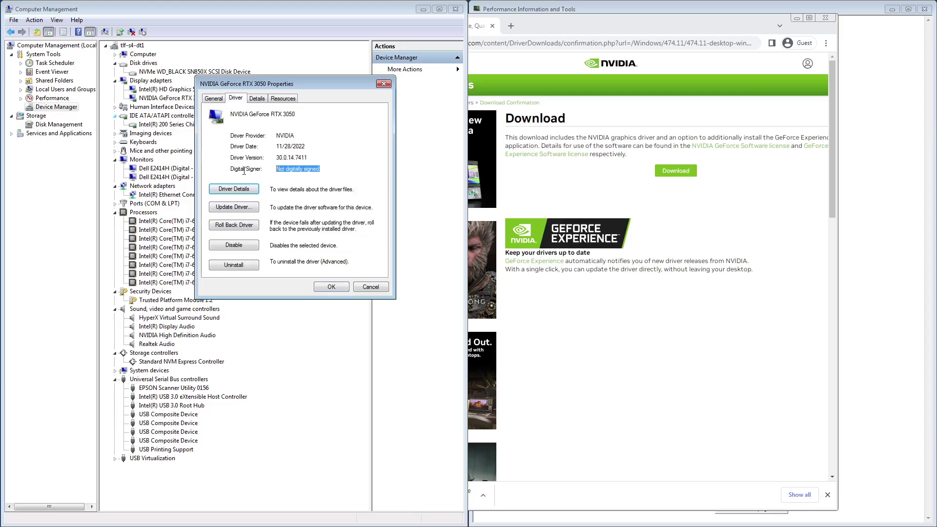
pyautogui.click(292, 175)
pyautogui.click(384, 84)
pyautogui.click(616, 318)
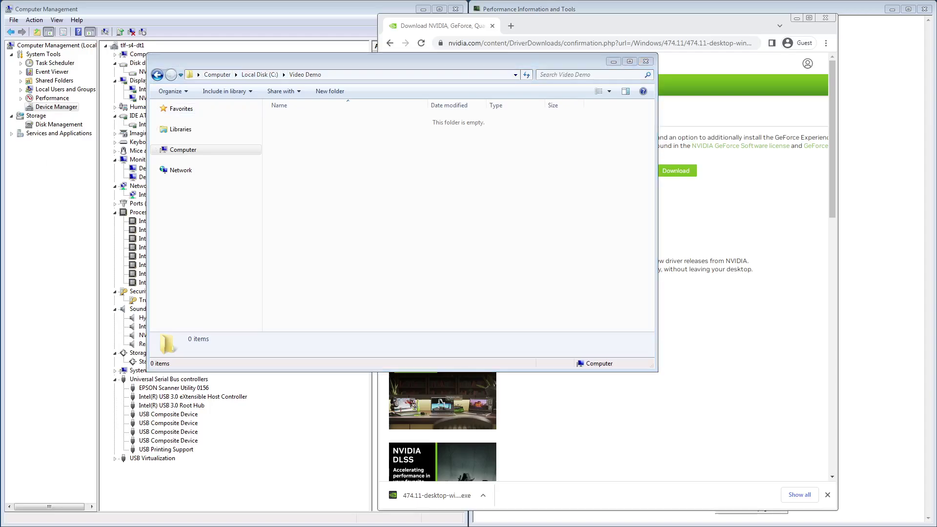
# - Copy the 474.11 installer into C:\Video Demo and extract it with 7-Zip to its own folder
pyautogui.moveTo(468, 495); pyautogui.dragTo(343, 235)
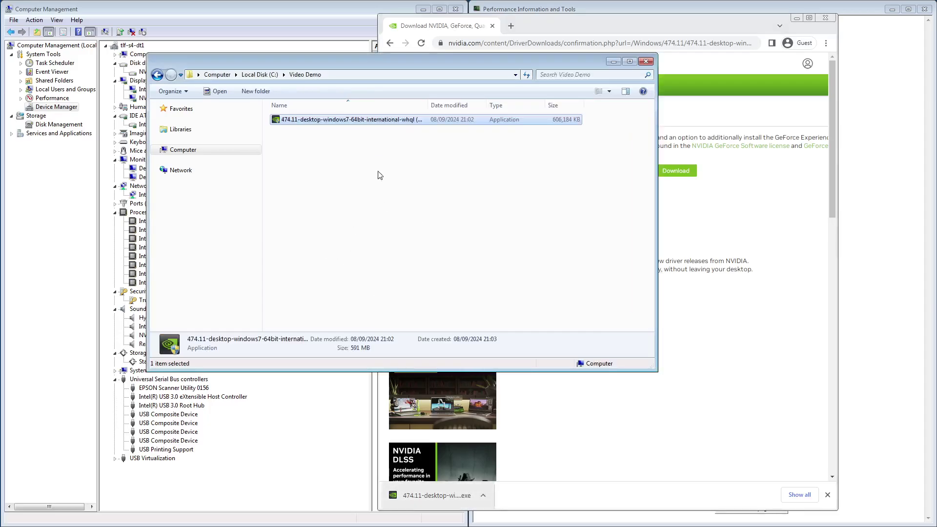
pyautogui.click(411, 120)
pyautogui.rightClick(409, 121)
pyautogui.moveTo(544, 167)
pyautogui.click(561, 209)
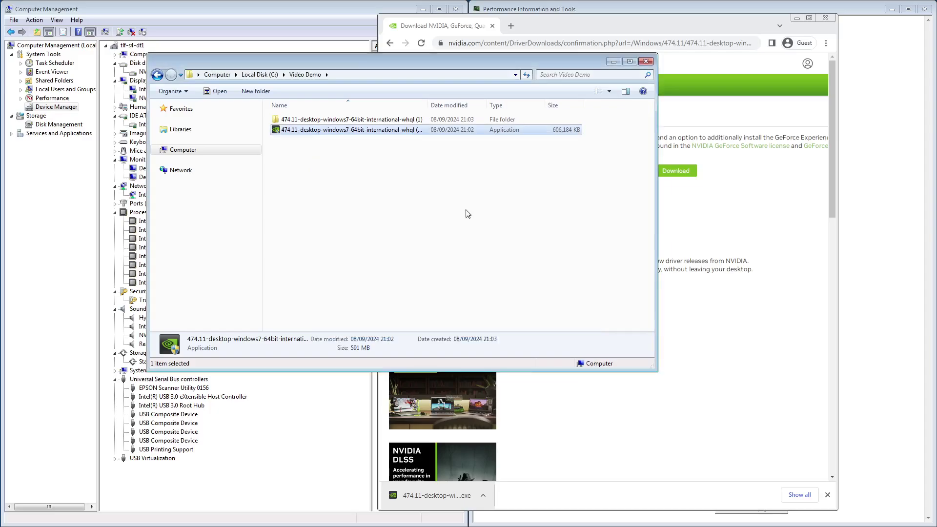
# - Open the extracted driver folder and check the NVIDIA High Definition Audio device's driver details
pyautogui.doubleClick(385, 120)
pyautogui.click(142, 344)
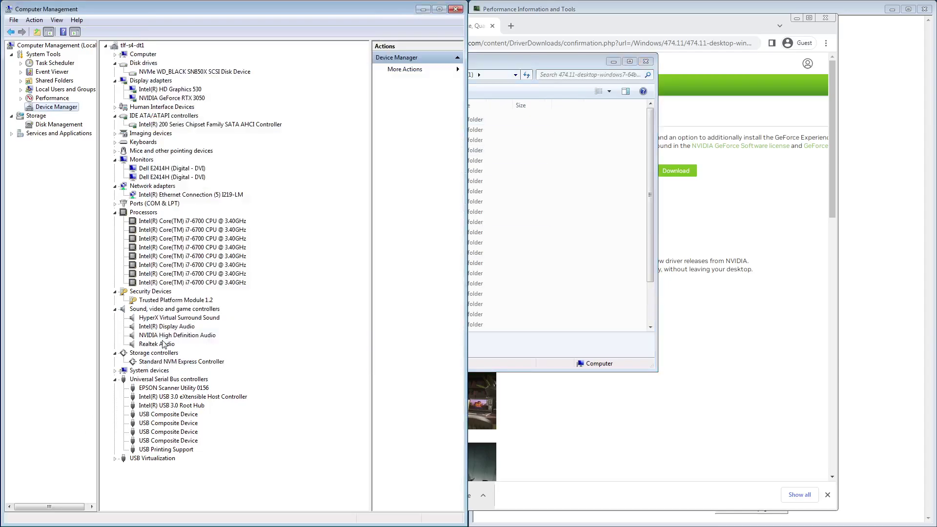
pyautogui.doubleClick(177, 335)
pyautogui.click(236, 98)
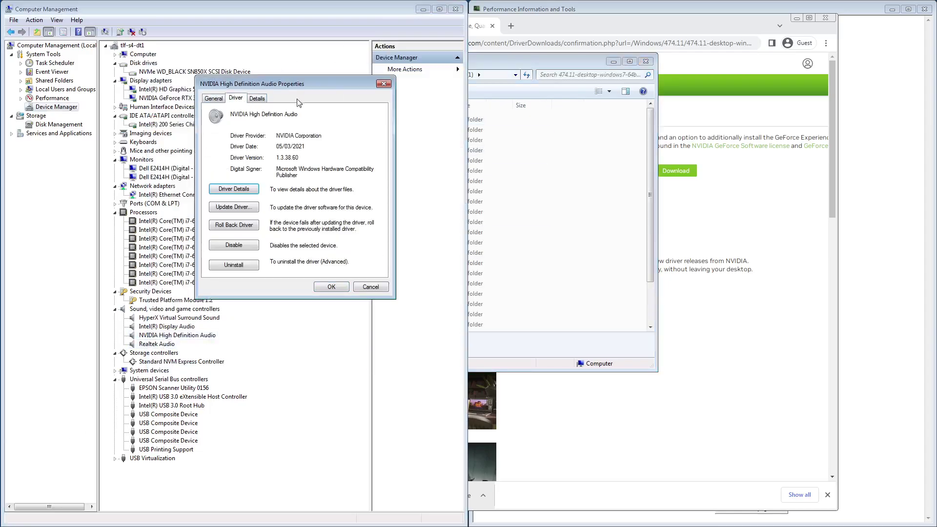
pyautogui.click(541, 64)
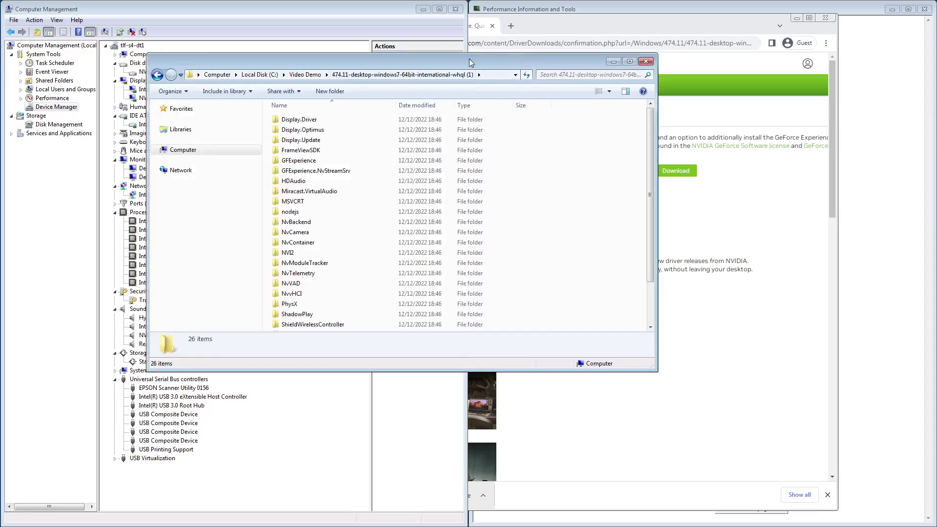
pyautogui.moveTo(469, 58); pyautogui.dragTo(614, 61)
pyautogui.click(264, 83)
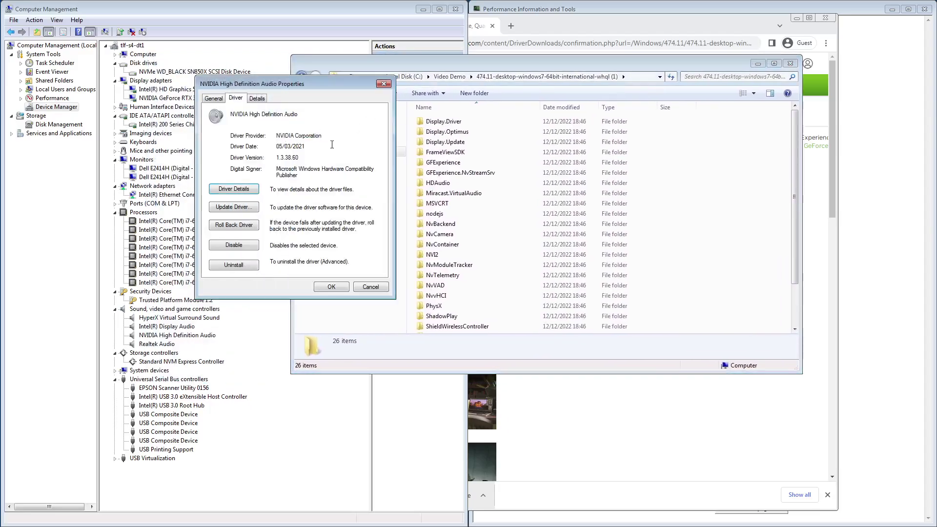
pyautogui.click(383, 84)
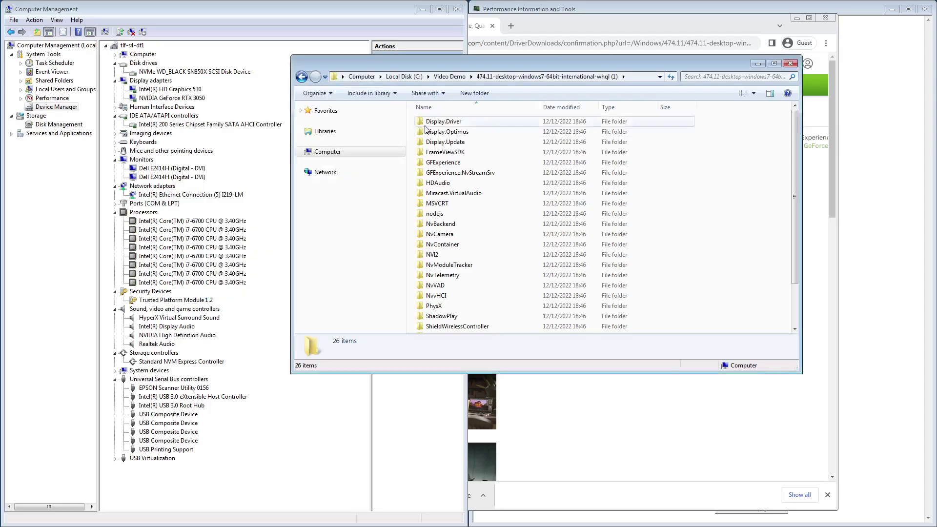
# - Open nv_dispi.inf from the Display.Driver folder in Notepad++
pyautogui.doubleClick(454, 122)
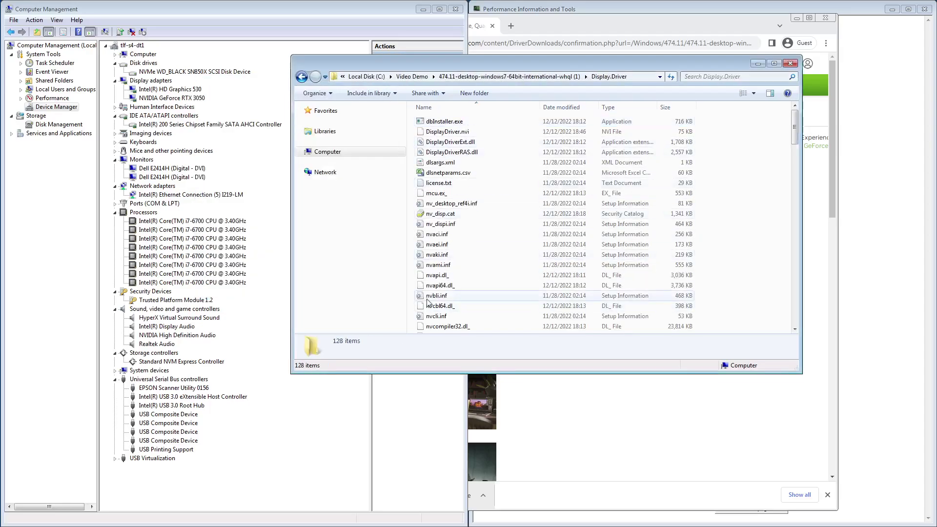
pyautogui.click(442, 226)
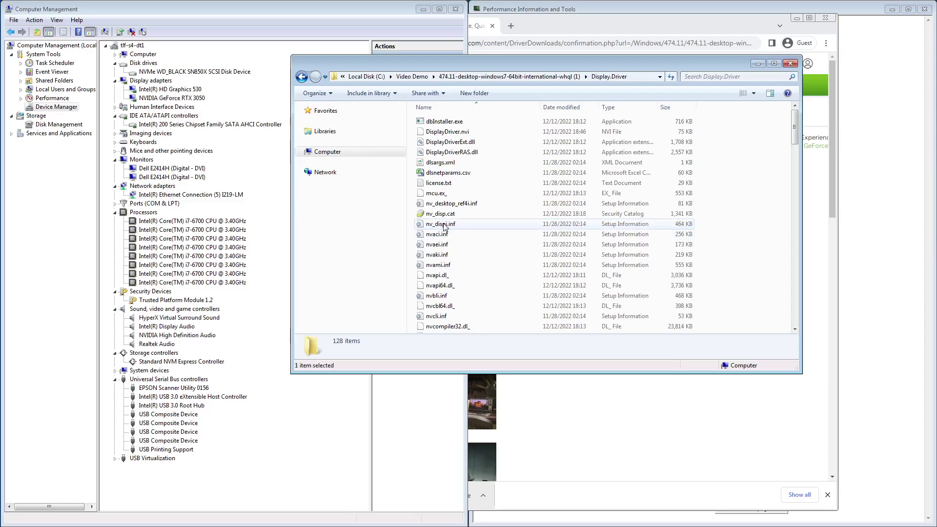
pyautogui.rightClick(471, 224)
pyautogui.click(479, 264)
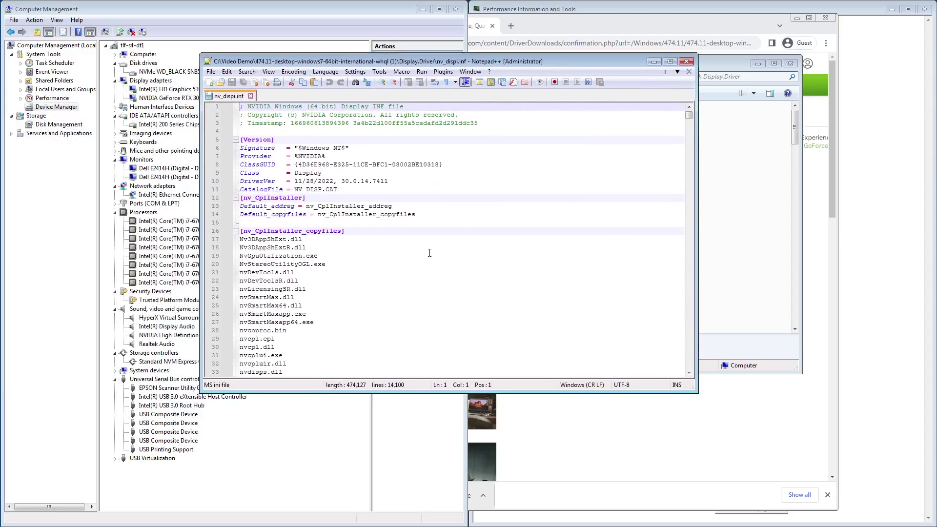
# - Find all occurrences of 3050 in nv_dispi.inf: lines 14089, 14090 and 14092
pyautogui.click(362, 214)
pyautogui.scroll(-20, 363, 216)
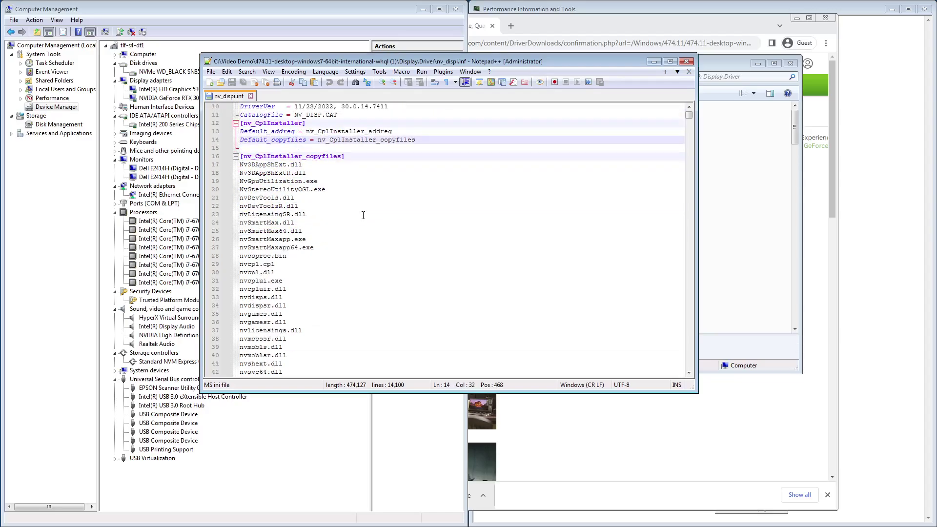
pyautogui.scroll(-1, 362, 215)
pyautogui.click(361, 214)
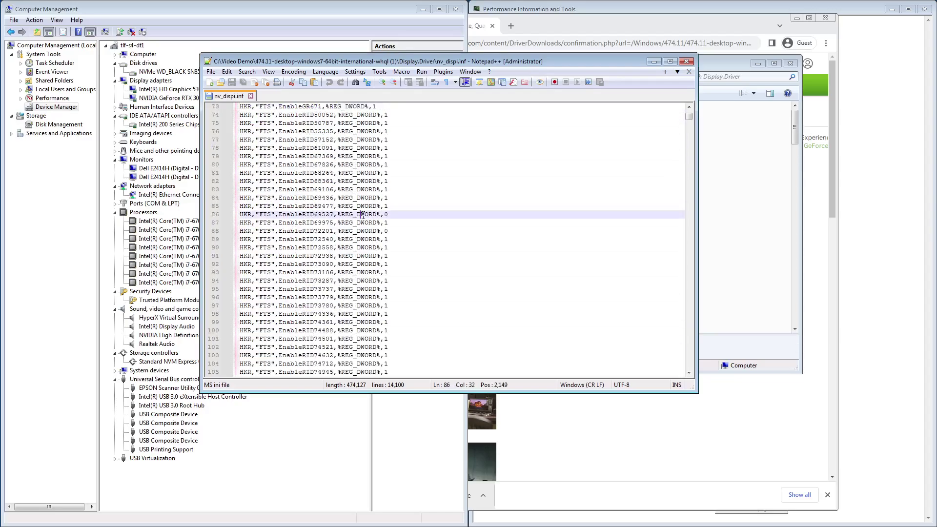
pyautogui.hotkey('ctrl', 'f')
pyautogui.write('30')
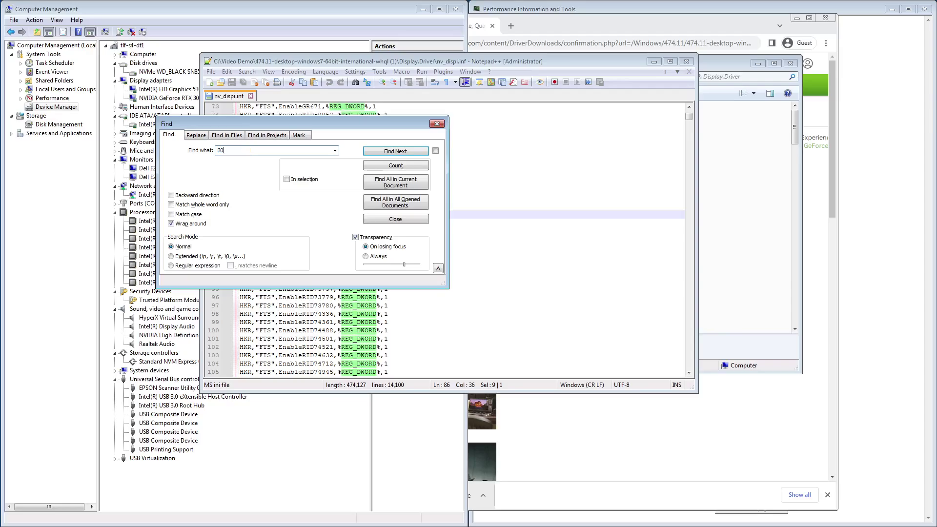
pyautogui.write('50')
pyautogui.press('Return')
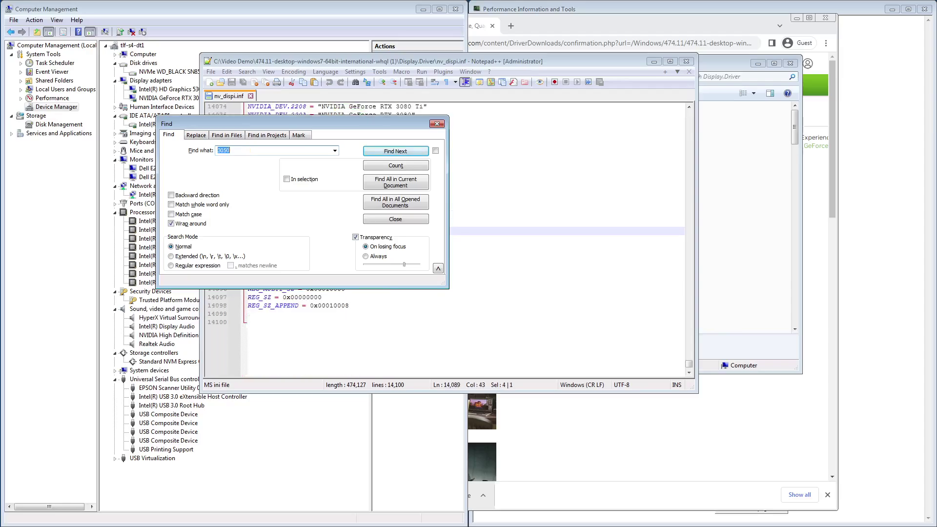
pyautogui.click(393, 203)
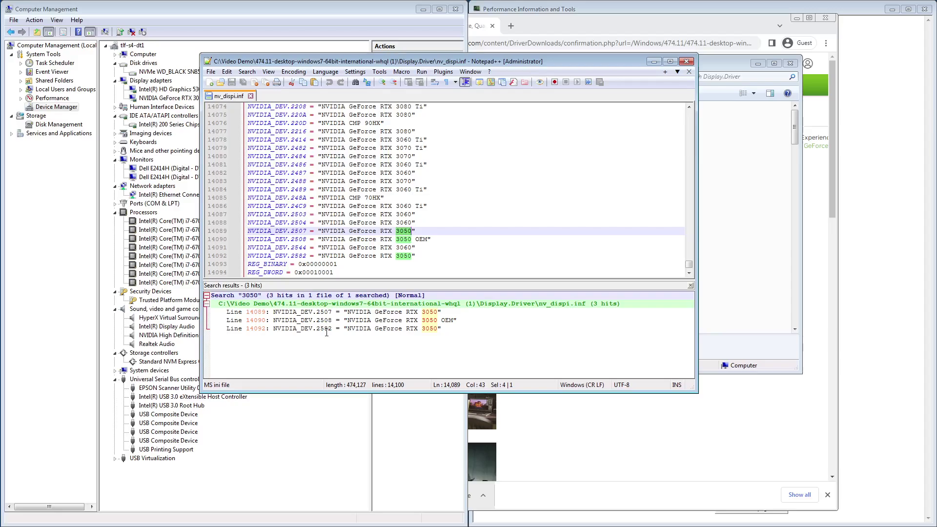
# - Show the RTX 3050's Hardware Ids in its Device Manager properties Details tab
pyautogui.click(72, 287)
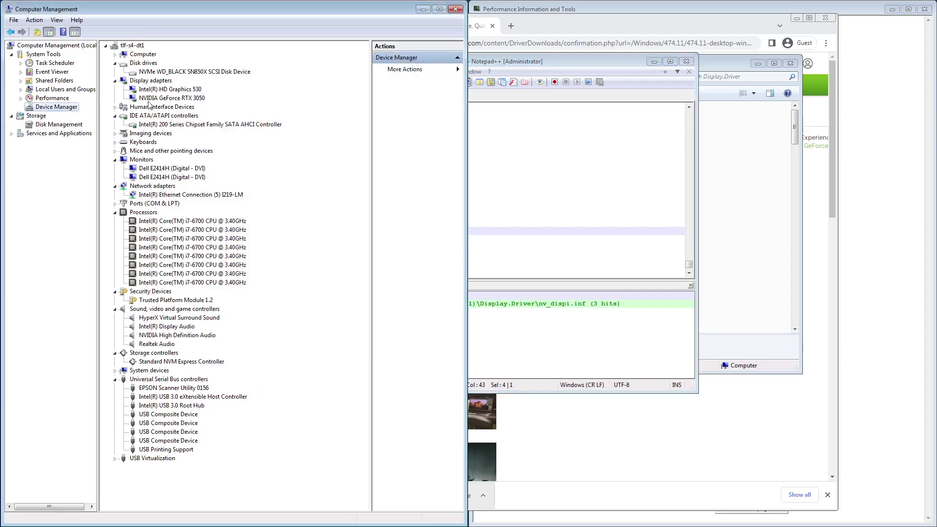
pyautogui.doubleClick(151, 99)
pyautogui.click(255, 100)
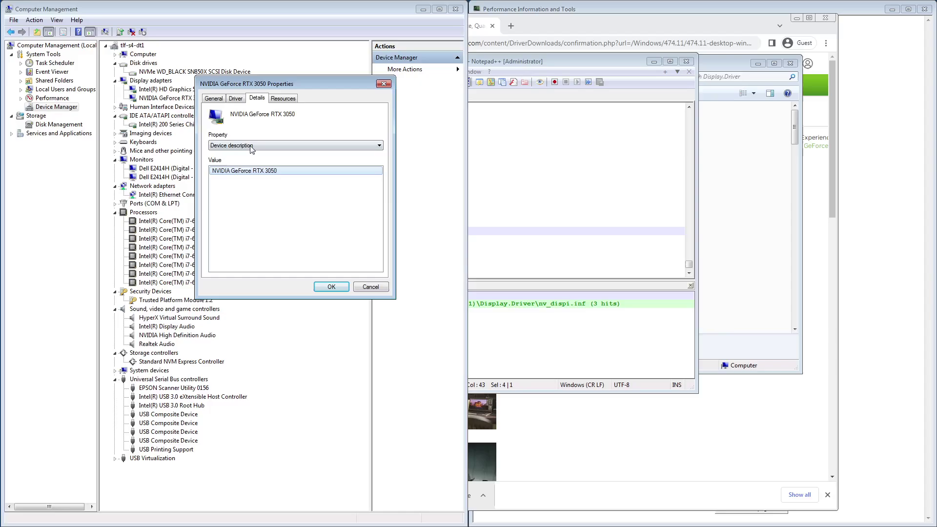
pyautogui.click(252, 149)
pyautogui.click(253, 161)
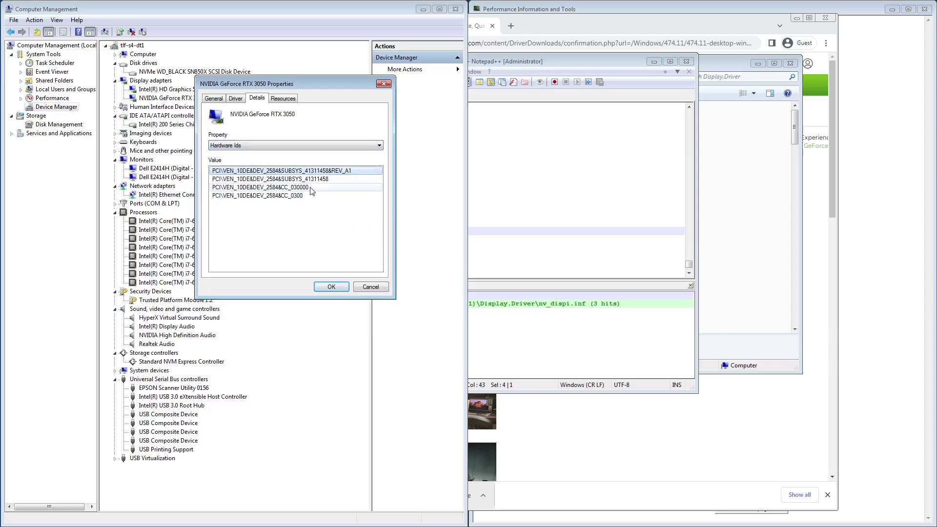
# - Search nv_dispi.inf for 2584, confirming the card's device ID has 0 hits
pyautogui.click(557, 61)
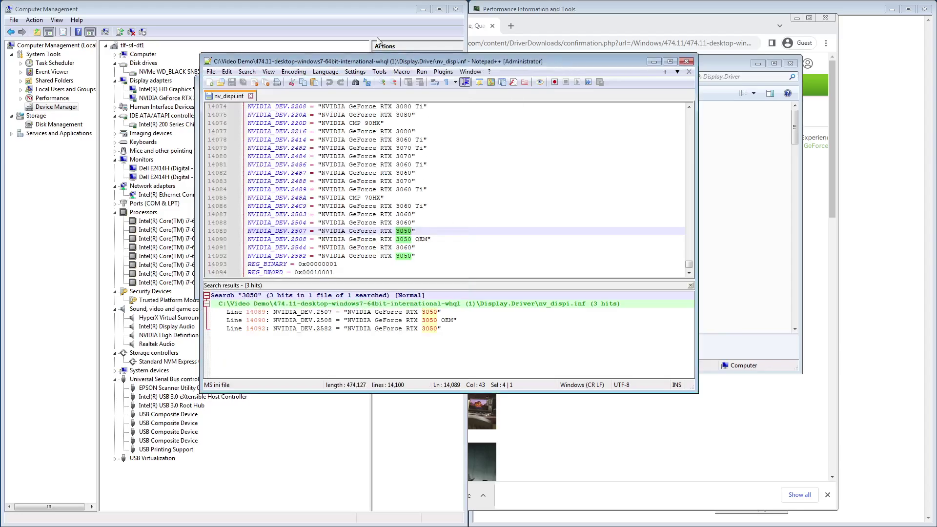
pyautogui.moveTo(395, 61); pyautogui.dragTo(508, 90)
pyautogui.click(299, 84)
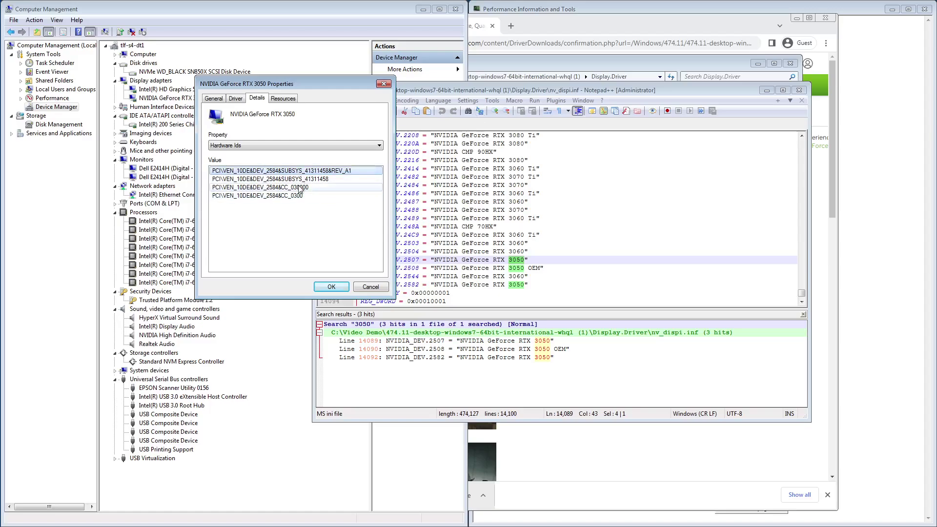
pyautogui.click(501, 276)
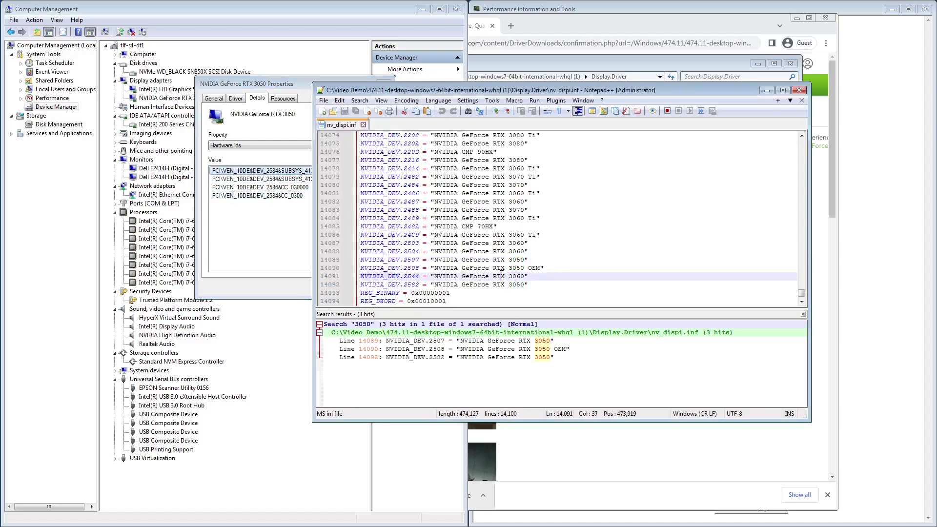
pyautogui.doubleClick(501, 276)
pyautogui.hotkey('ctrl', 'f')
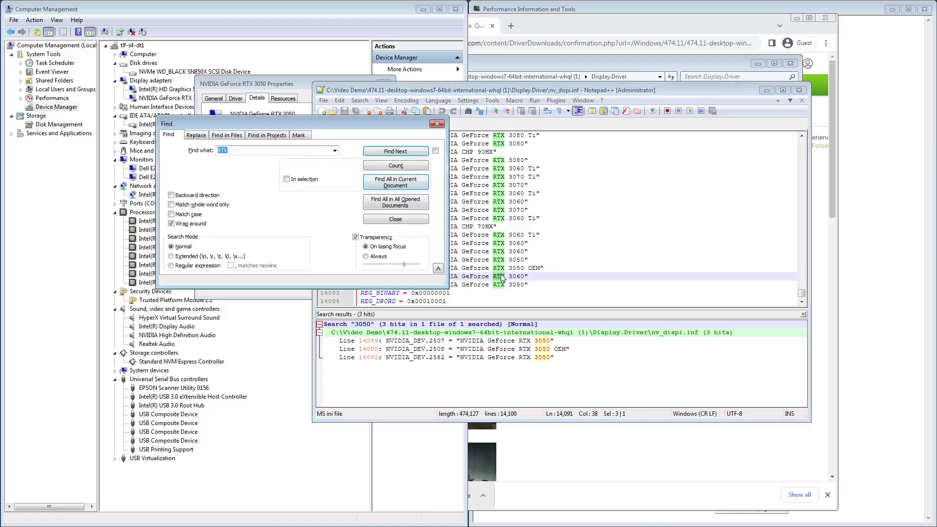
pyautogui.write('2584')
pyautogui.click(395, 181)
pyautogui.click(437, 123)
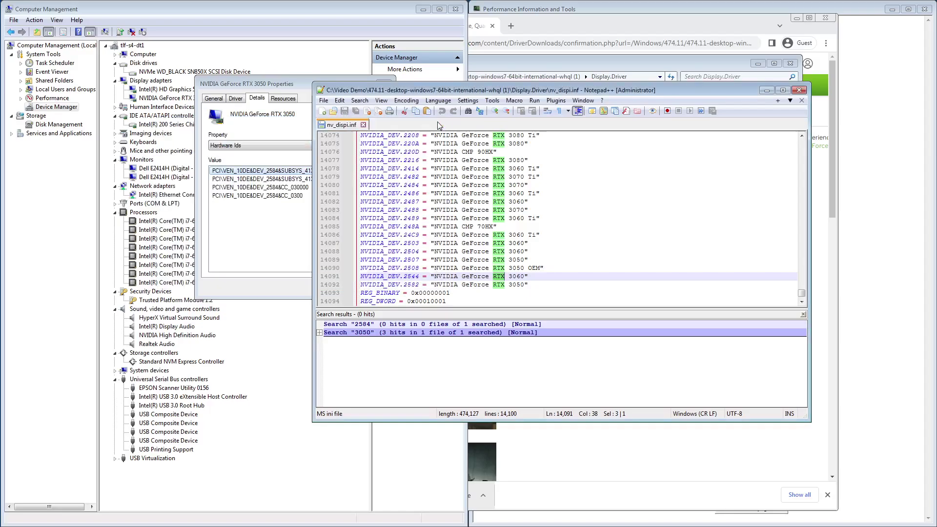
# - Duplicate the NVIDIA_DEV.2582 line onto a new line below it
pyautogui.moveTo(532, 284); pyautogui.dragTo(345, 285)
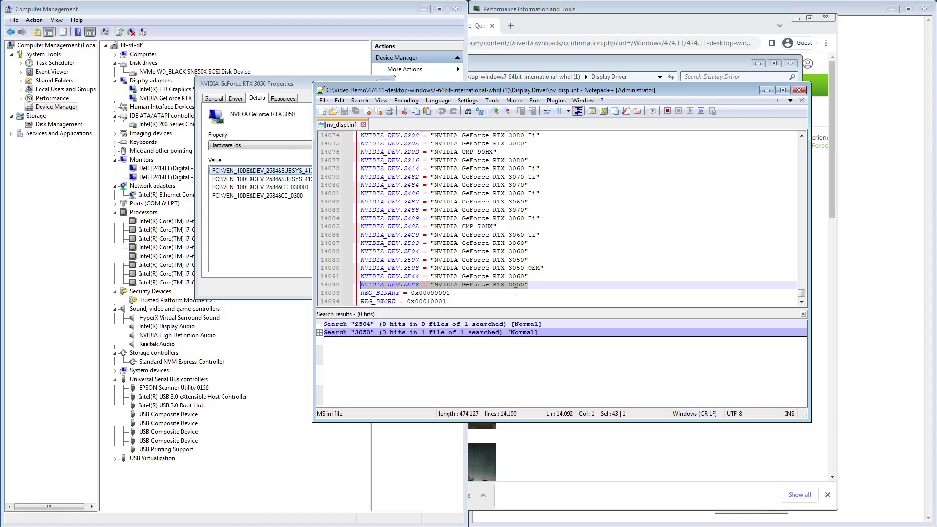
pyautogui.click(535, 286)
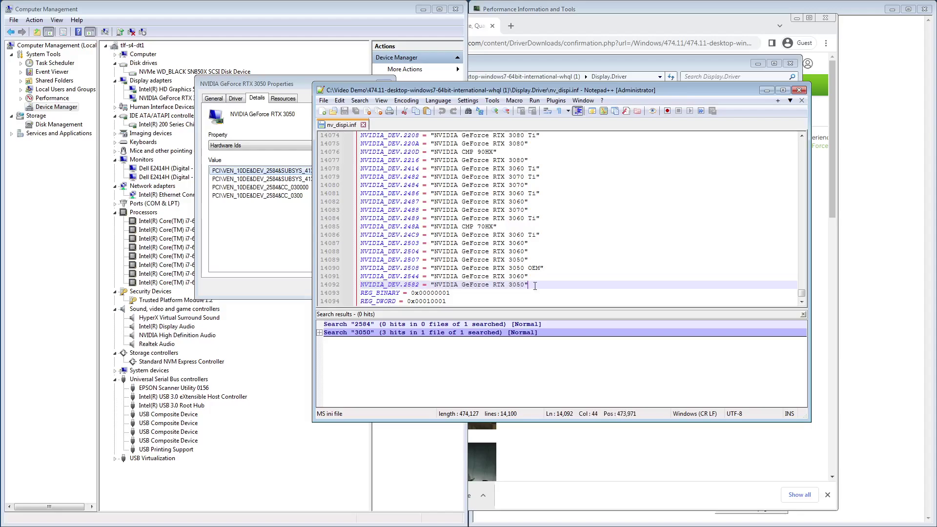
pyautogui.moveTo(535, 286); pyautogui.dragTo(362, 289)
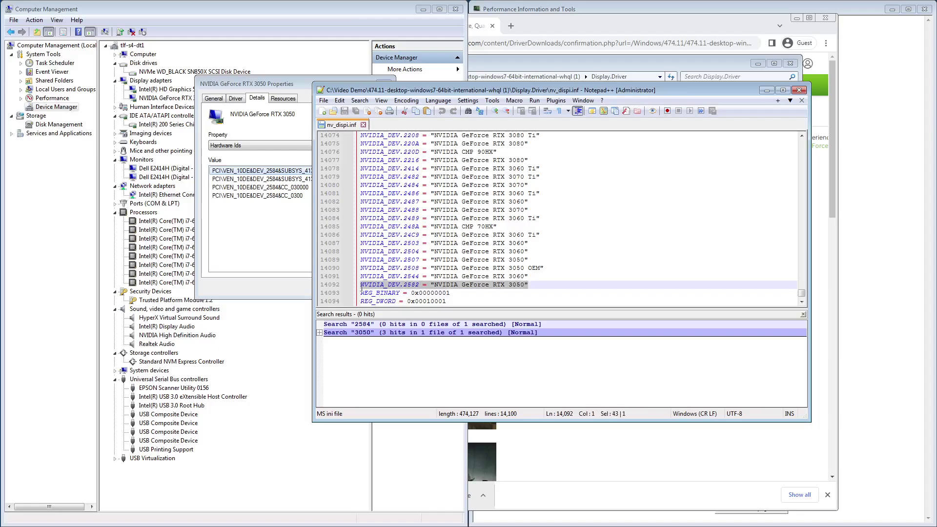
pyautogui.hotkey('ctrl', 'c')
pyautogui.press('End')
pyautogui.press('Return')
pyautogui.hotkey('ctrl', 'v')
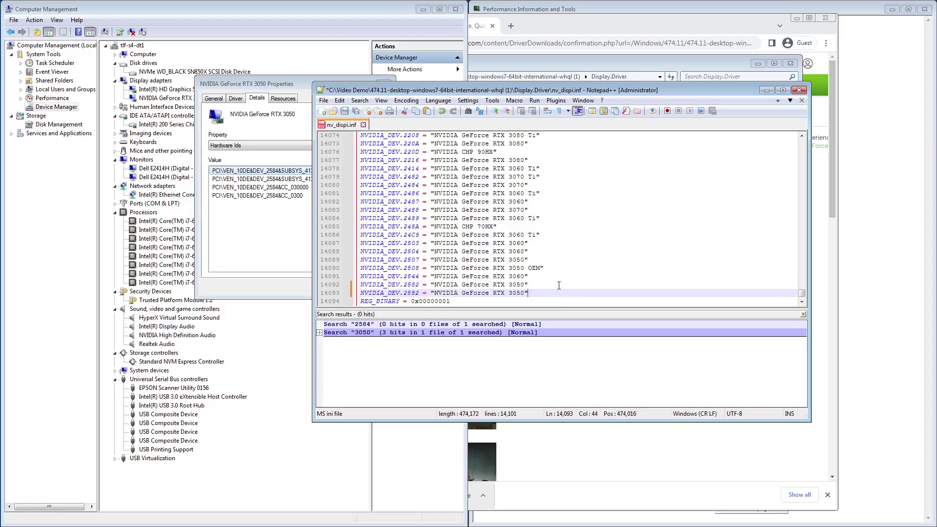
# - Change the duplicated entry's 2582 to 2584 for the GeForce RTX 3050
pyautogui.moveTo(414, 292); pyautogui.dragTo(418, 292)
pyautogui.write('4')
pyautogui.scroll(20, 476, 279)
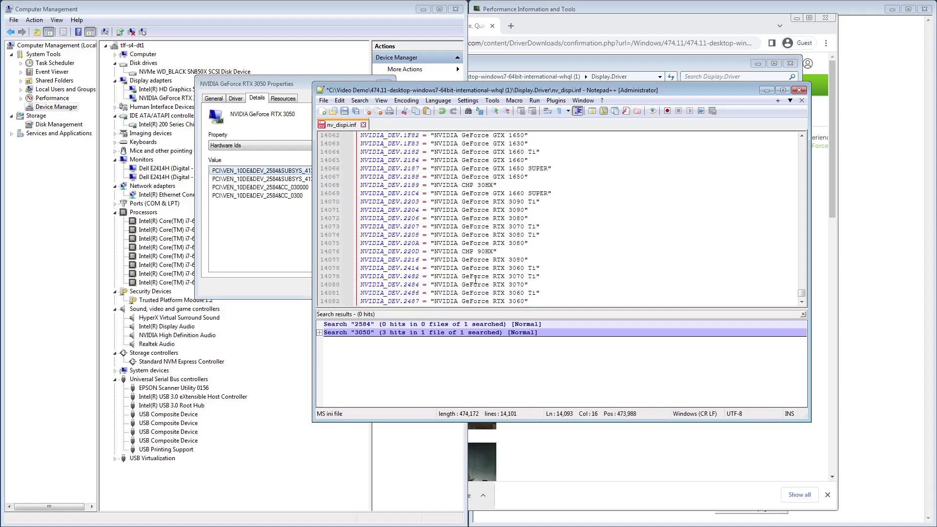
pyautogui.scroll(20, 475, 280)
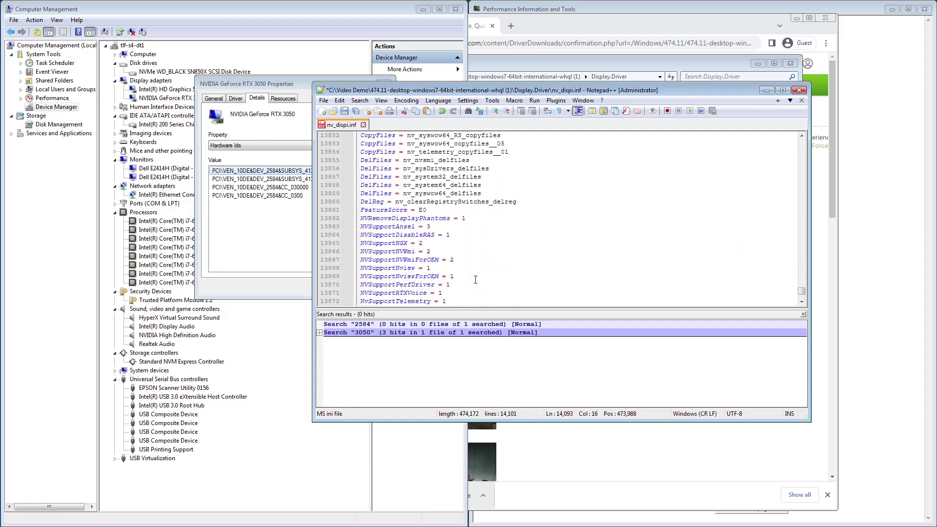
pyautogui.scroll(20, 476, 279)
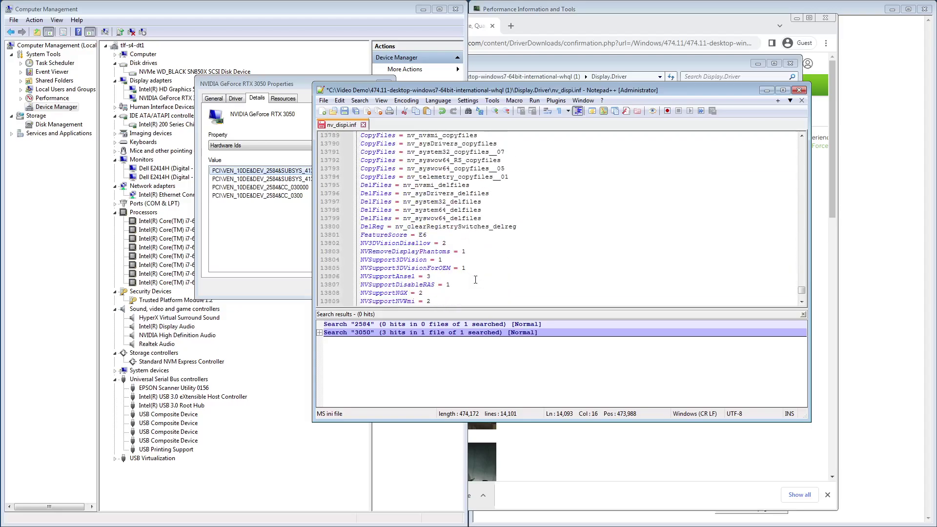
pyautogui.scroll(20, 476, 279)
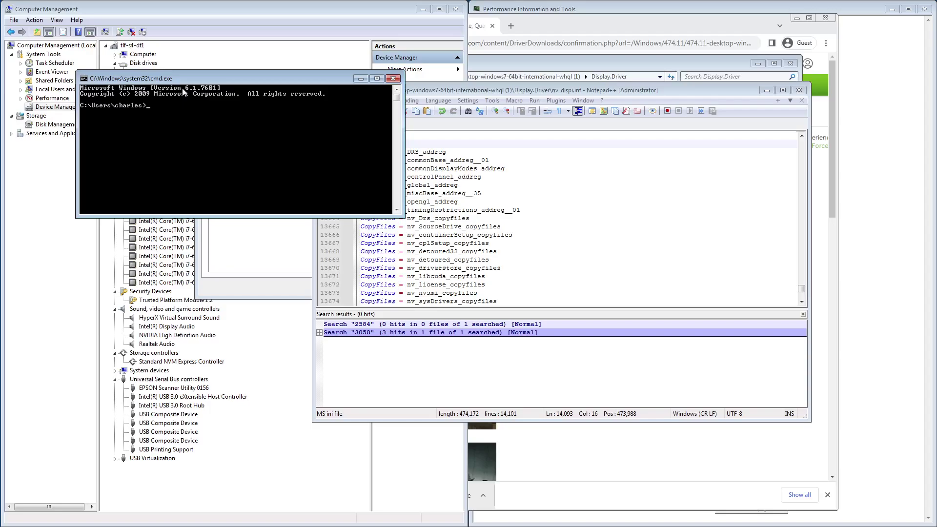
# - Mark the Version text in the Command Prompt showing Windows 6.1.7601
pyautogui.rightClick(154, 90)
pyautogui.click(166, 93)
pyautogui.moveTo(154, 88); pyautogui.dragTo(195, 94)
# - Close the Command Prompt and return to the top of nv_dispi.inf
pyautogui.click(393, 78)
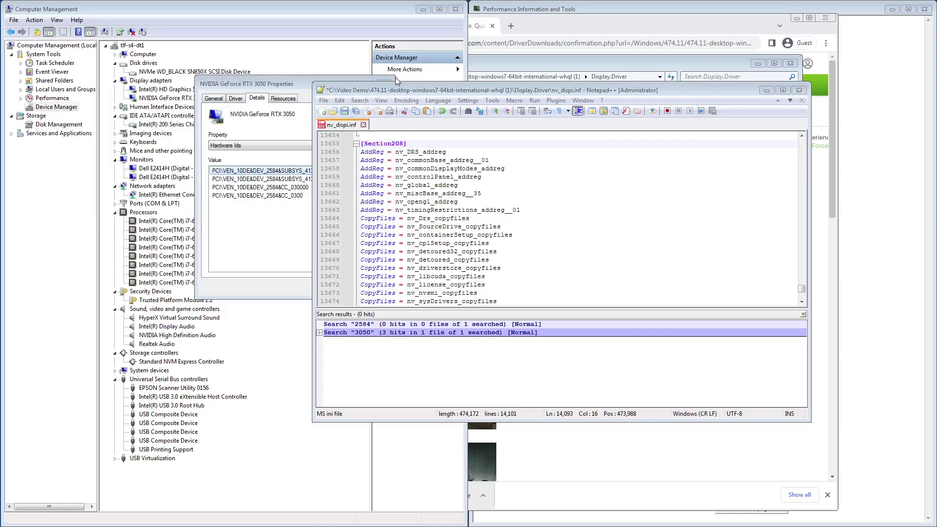
pyautogui.click(435, 259)
pyautogui.scroll(5, 434, 263)
pyautogui.scroll(20, 435, 263)
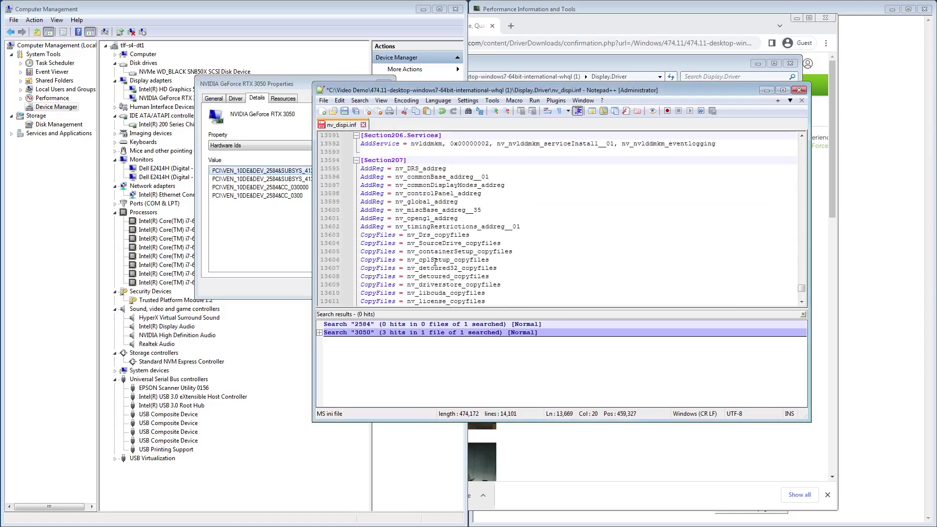
pyautogui.scroll(20, 425, 266)
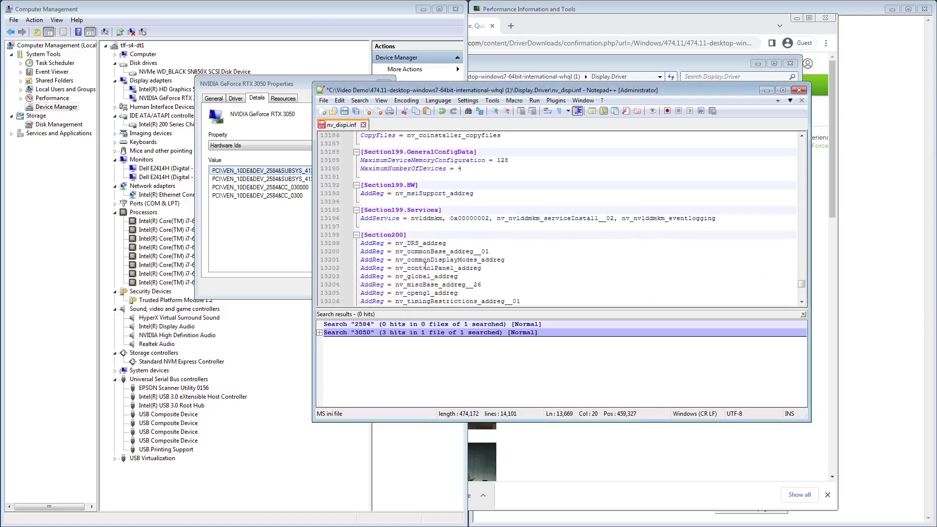
pyautogui.scroll(20, 425, 266)
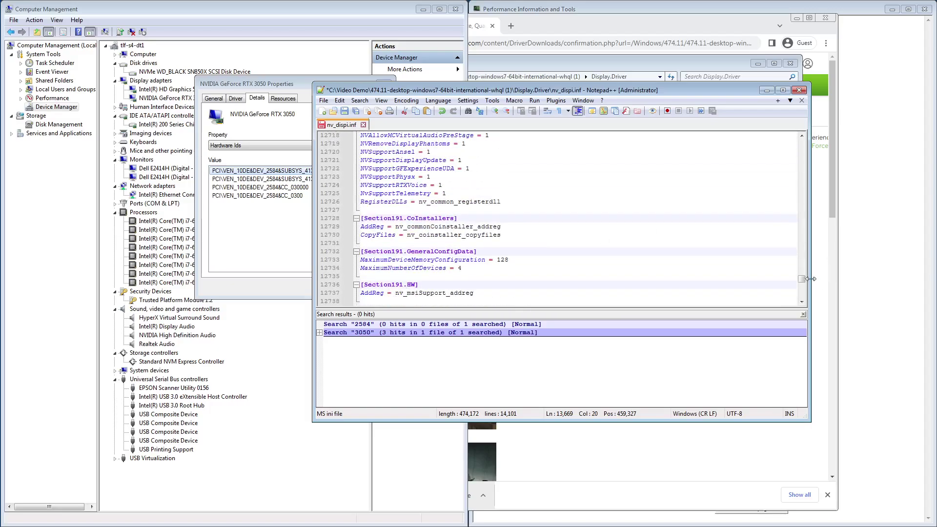
pyautogui.moveTo(802, 278); pyautogui.dragTo(811, 157)
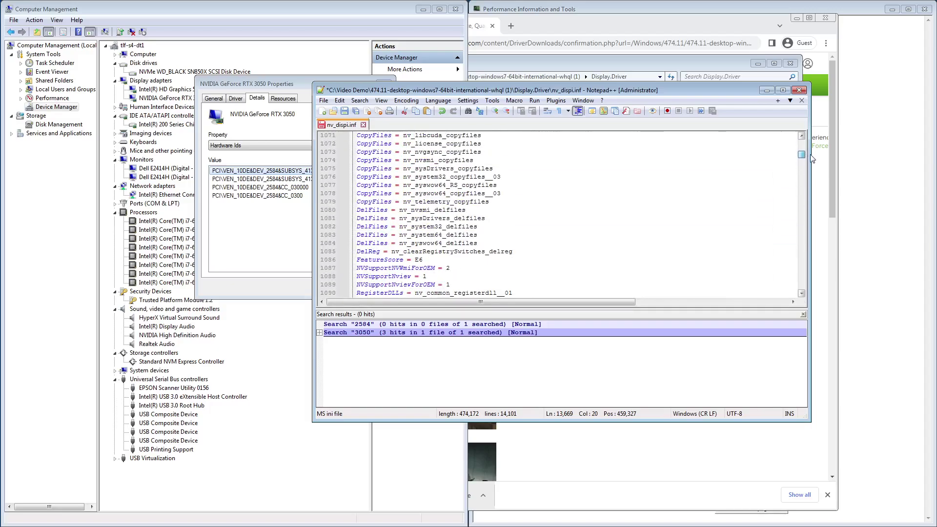
pyautogui.click(629, 174)
# - Find 6.1 to reach the [Manufacturer] line listing NTamd64.6.1, 6.2, 6.3 and 10.0
pyautogui.hotkey('ctrl', 'f')
pyautogui.write('6')
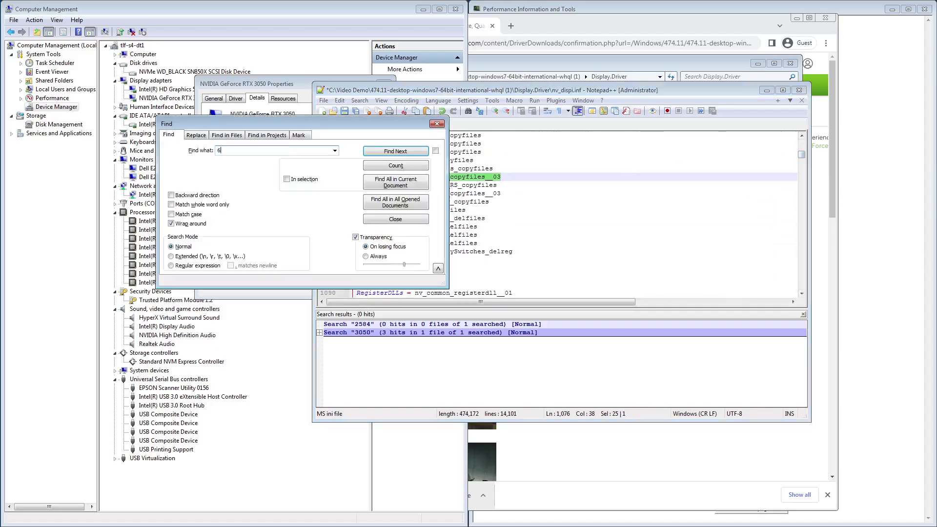
pyautogui.write('.1')
pyautogui.press('Return')
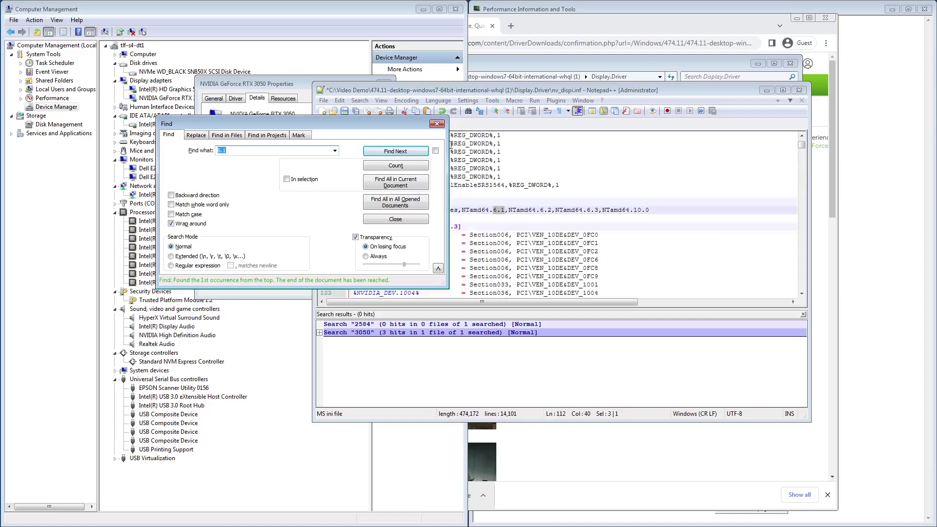
pyautogui.click(437, 124)
pyautogui.scroll(-1, 512, 212)
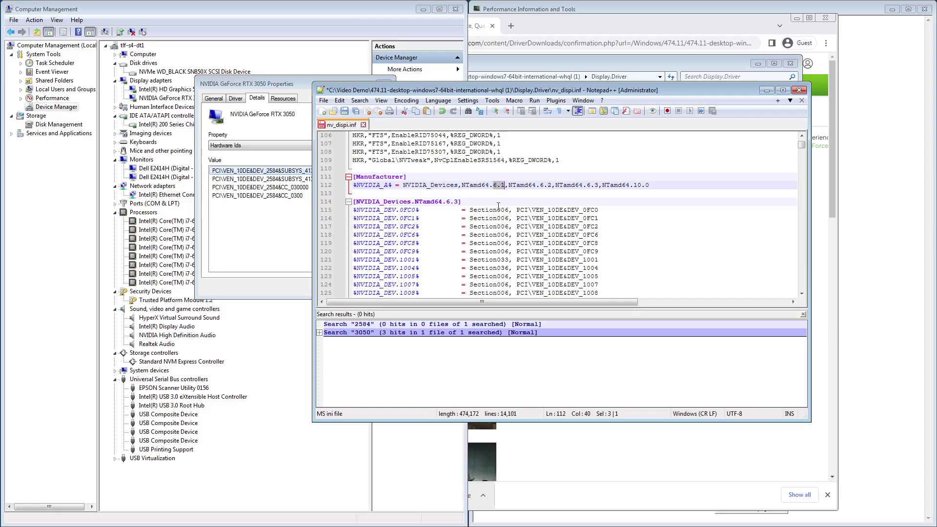
# - Scroll to the end of the NTamd64.6.1 device list, where NVIDIA_DEV.2582 precedes [DestinationDirs]
pyautogui.scroll(-1, 498, 205)
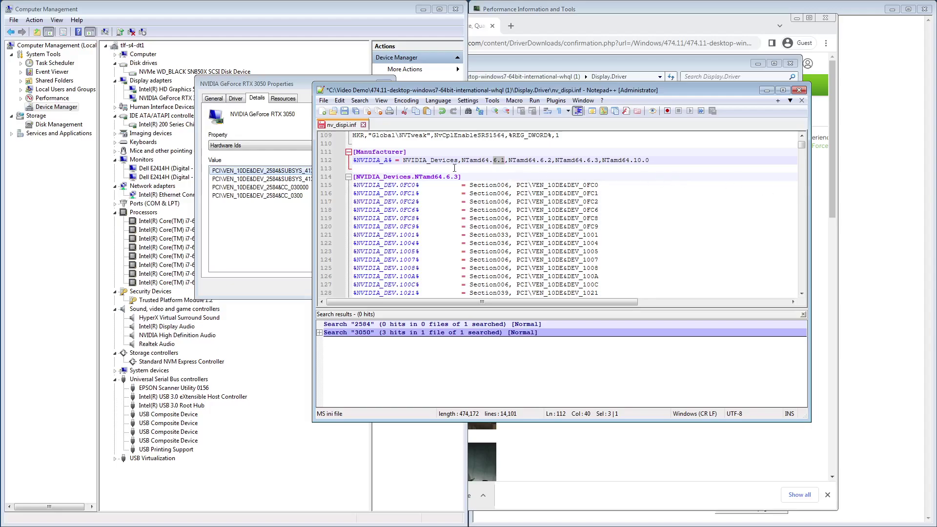
pyautogui.scroll(-20, 682, 254)
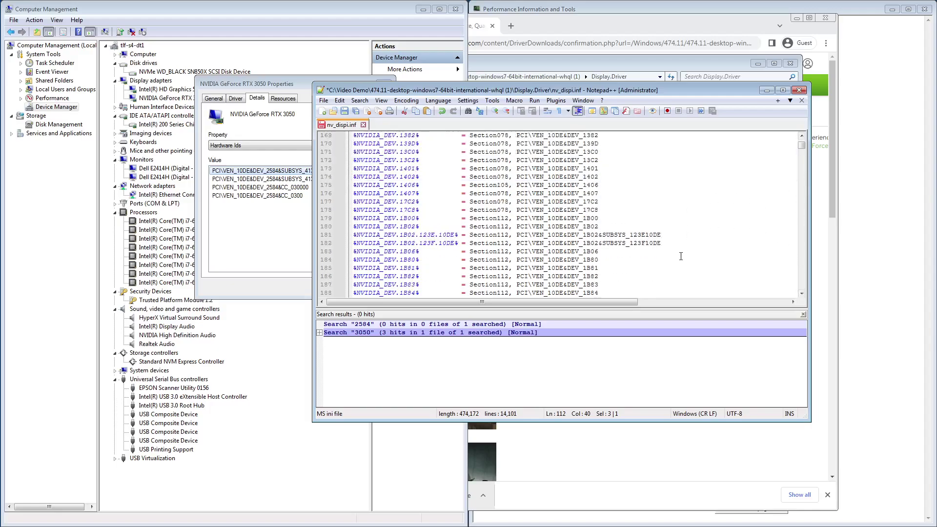
pyautogui.scroll(-18, 682, 253)
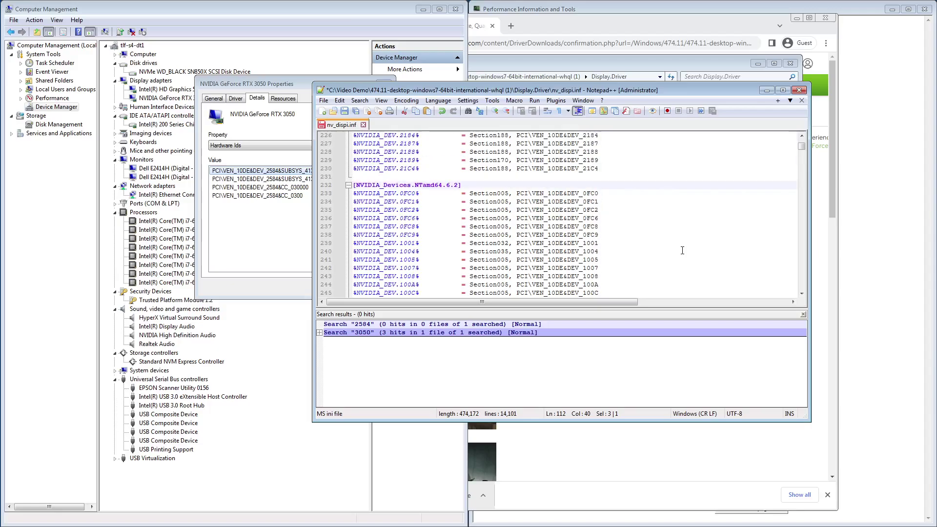
pyautogui.scroll(3, 682, 250)
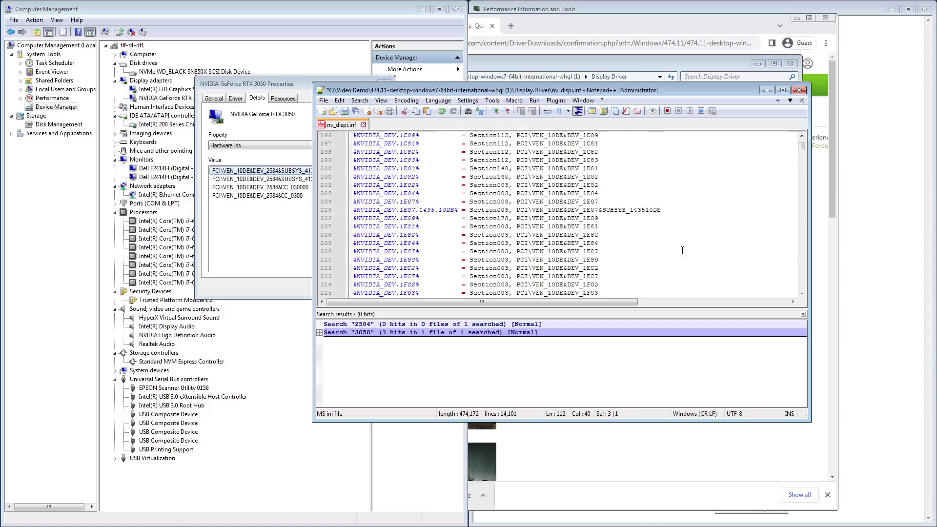
pyautogui.scroll(-20, 683, 250)
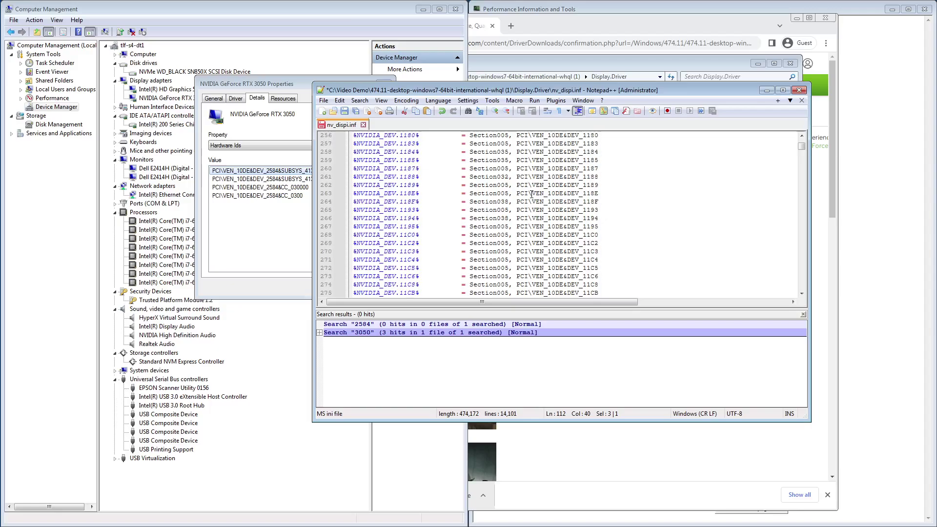
pyautogui.scroll(-16, 532, 195)
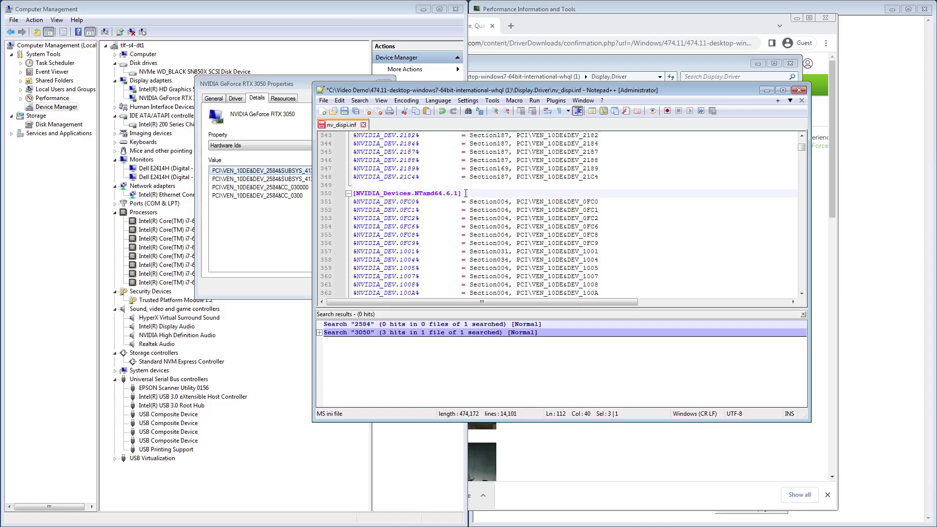
pyautogui.scroll(-13, 490, 204)
pyautogui.scroll(-20, 490, 203)
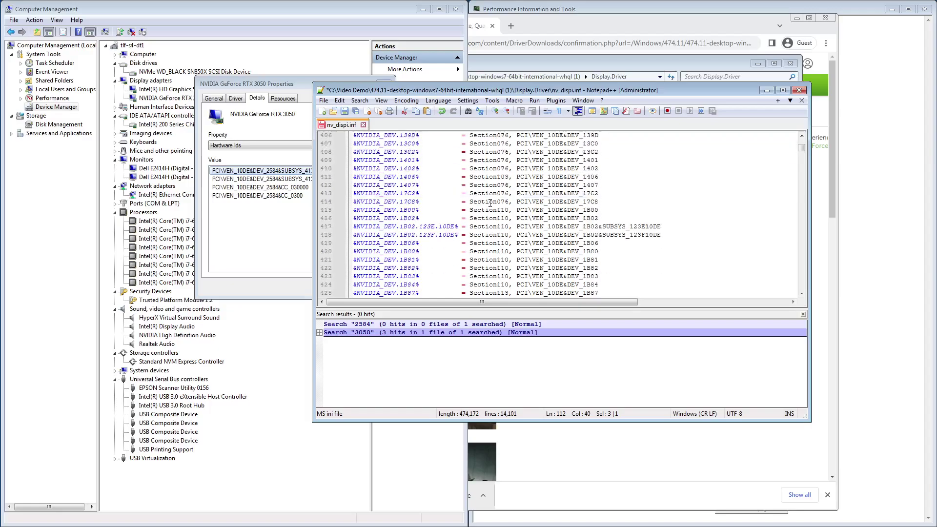
pyautogui.scroll(-10, 490, 204)
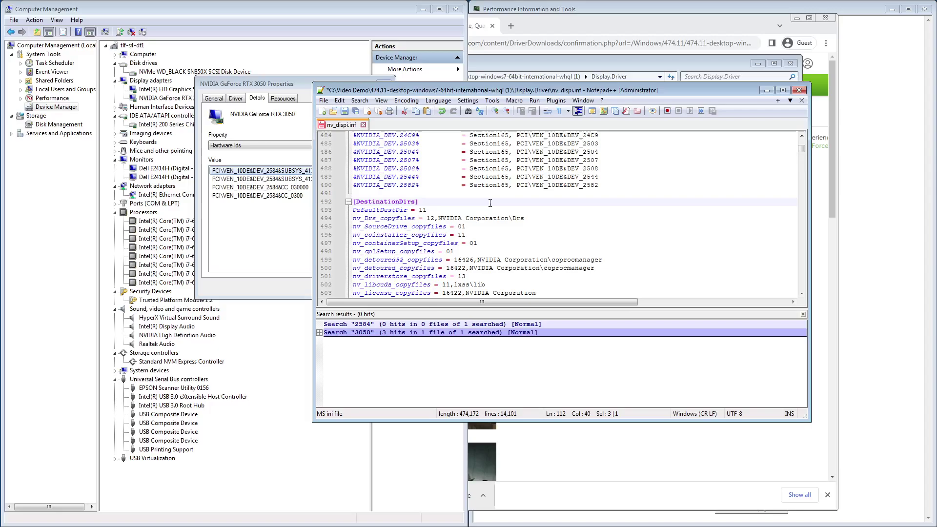
# - Duplicate the DEV_2582 entry on line 490 as a new line 491 below it
pyautogui.tripleClick(537, 185)
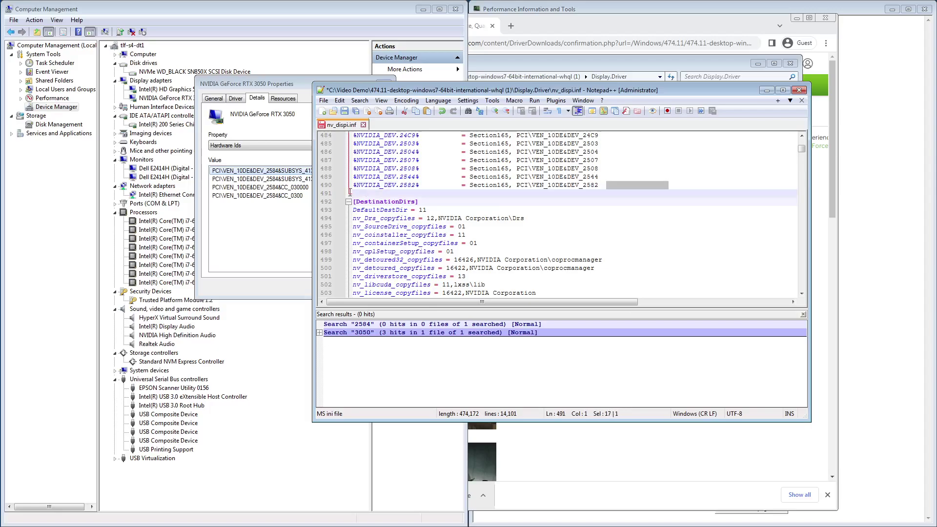
pyautogui.hotkey('ctrl', 'c')
pyautogui.click(599, 185)
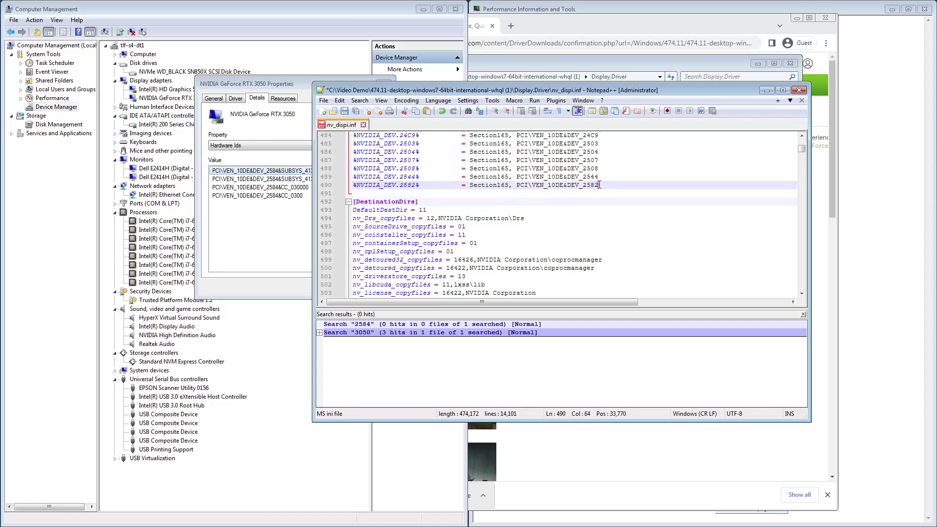
pyautogui.press('Return')
pyautogui.hotkey('ctrl', 'v')
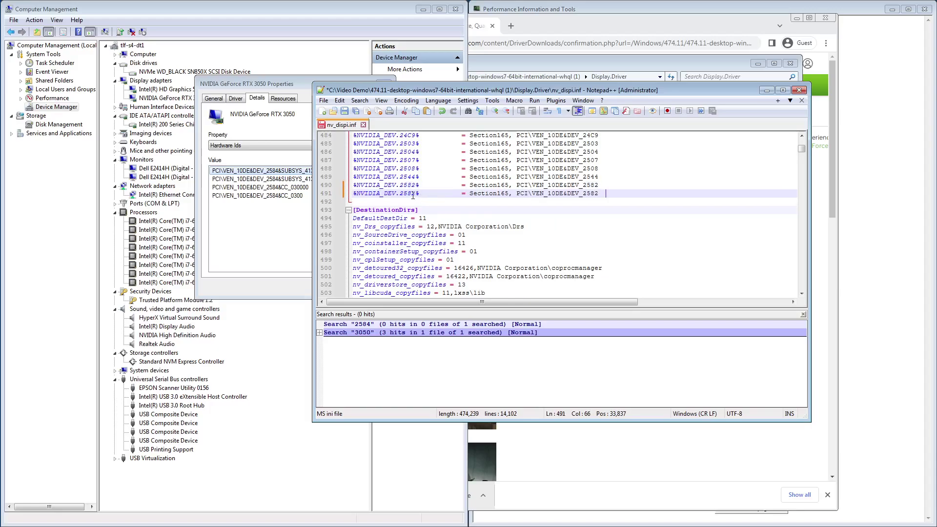
# - Change both 2582 IDs on line 491 to 2584, giving %NVIDIA_DEV.2584% and DEV_2584
pyautogui.moveTo(413, 194); pyautogui.dragTo(415, 195)
pyautogui.write('4')
pyautogui.moveTo(598, 194); pyautogui.dragTo(595, 193)
pyautogui.write('4')
pyautogui.click(245, 121)
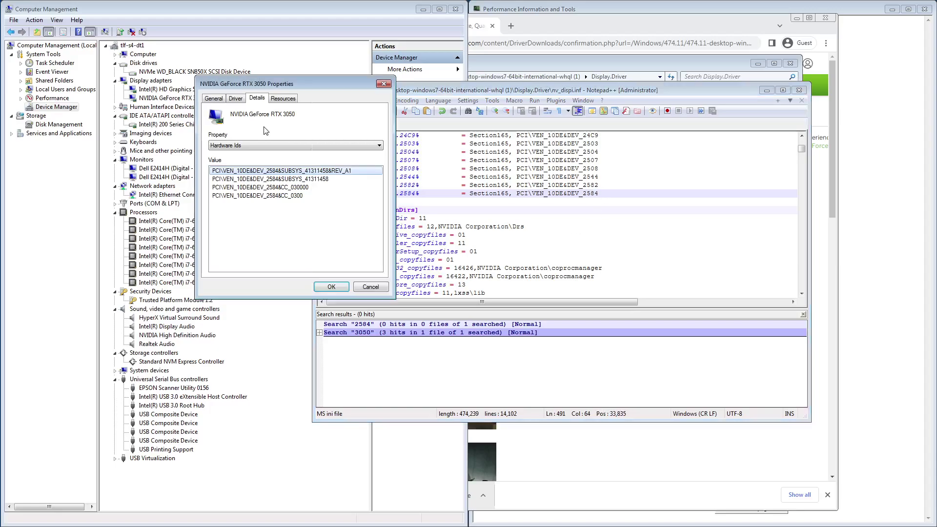
# - Start a manual driver update for the RTX 3050, appending (1) to the whql folder path
pyautogui.click(234, 99)
pyautogui.click(238, 209)
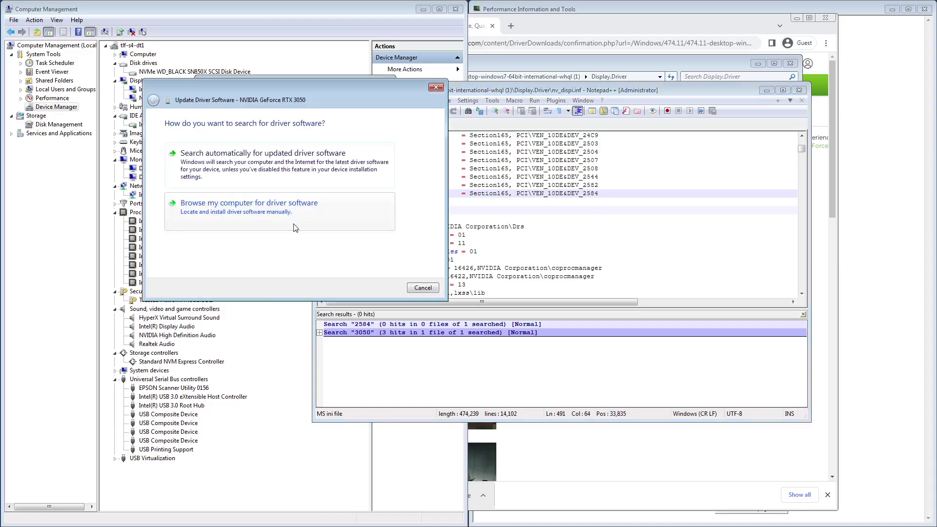
pyautogui.click(294, 224)
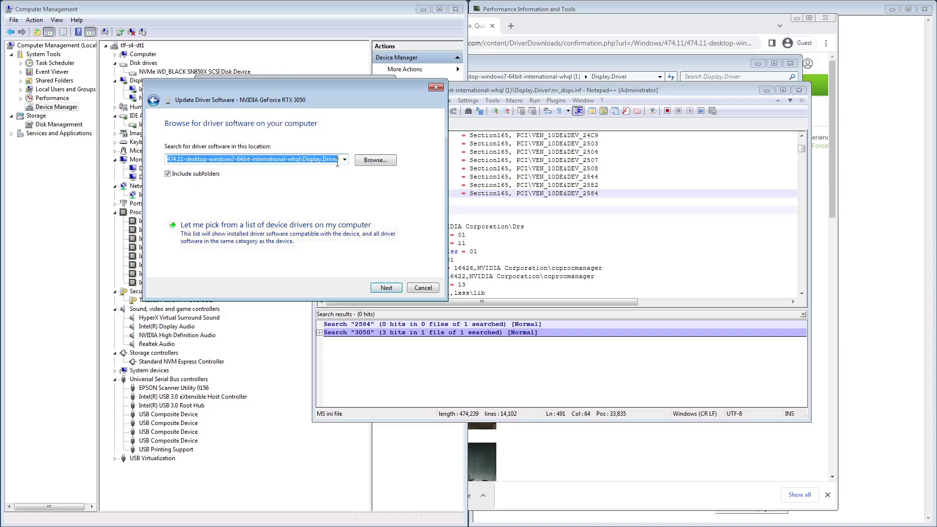
pyautogui.click(299, 161)
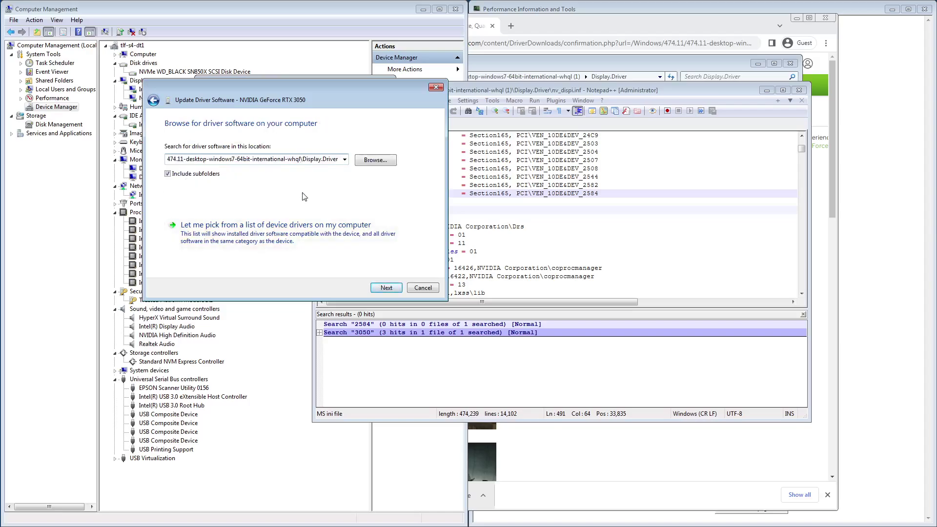
pyautogui.write('(1)')
# - Load models from the 474.11 driver folder via Have Disk and browse the Model list
pyautogui.click(309, 233)
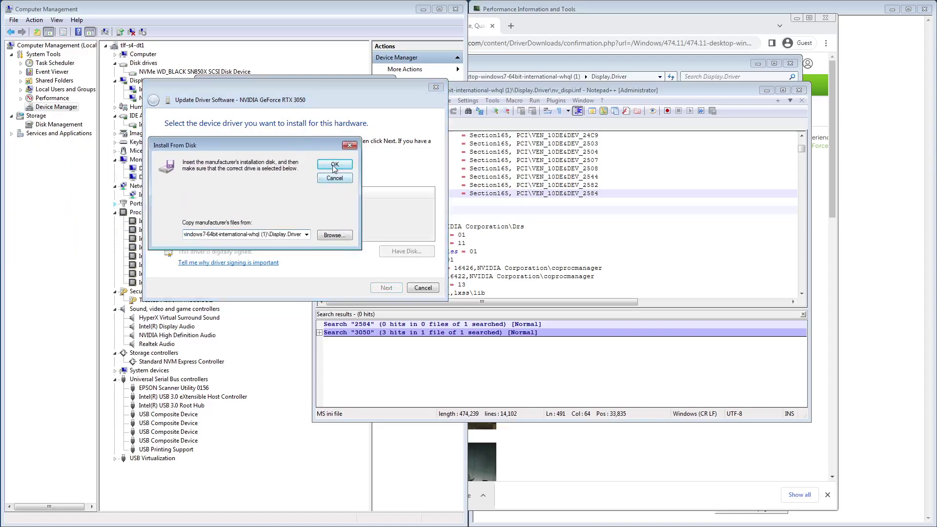
pyautogui.click(334, 169)
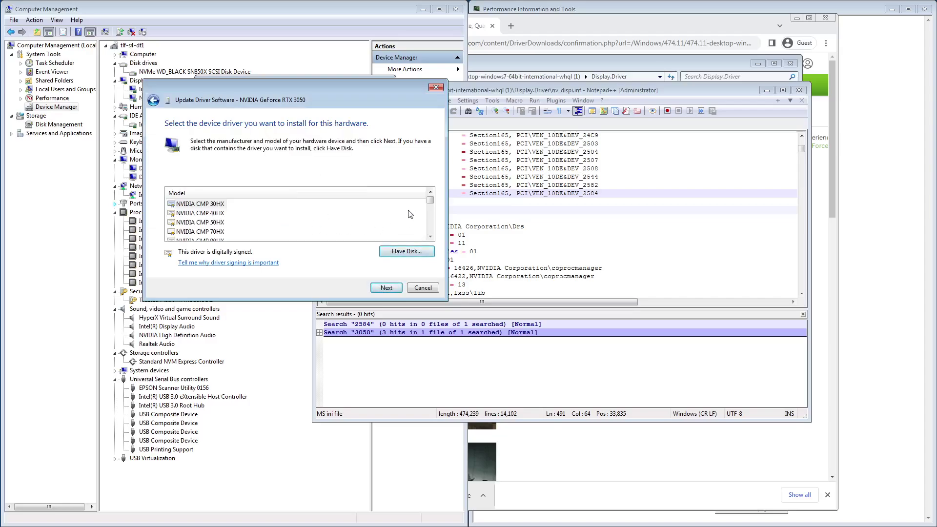
pyautogui.moveTo(431, 205); pyautogui.dragTo(432, 231)
pyautogui.click(234, 230)
pyautogui.scroll(-3, 234, 228)
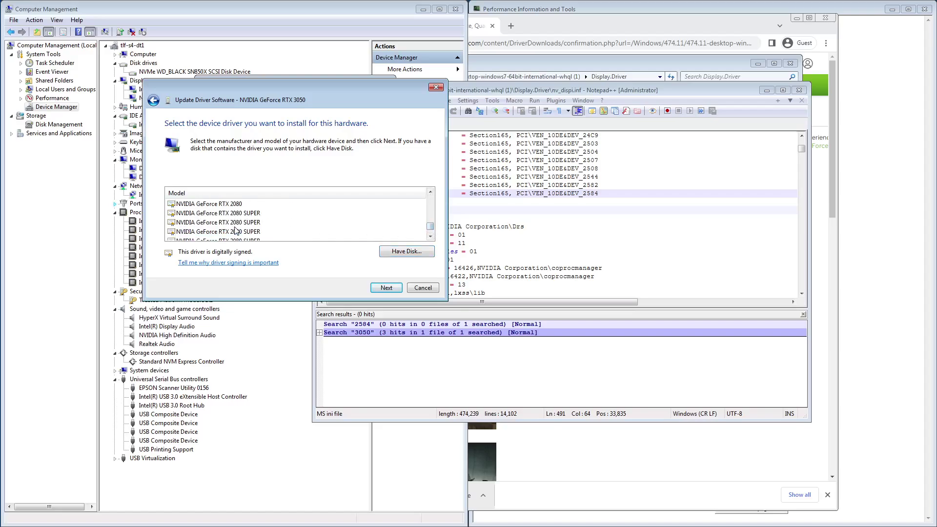
pyautogui.scroll(-1, 236, 231)
pyautogui.scroll(4, 235, 230)
pyautogui.scroll(-1, 239, 229)
pyautogui.scroll(1, 252, 224)
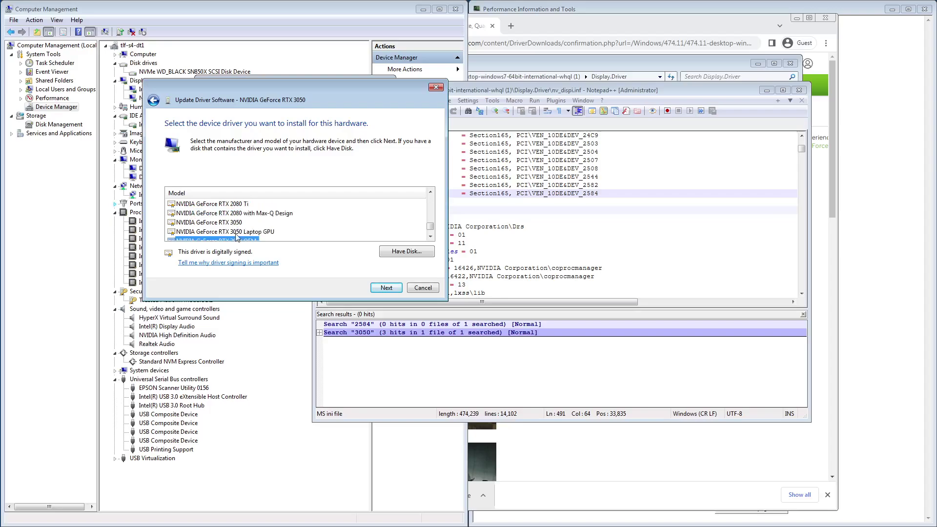
# - Cancel the driver wizard and save the edited nv_dispi.inf in Notepad++
pyautogui.click(422, 287)
pyautogui.click(402, 90)
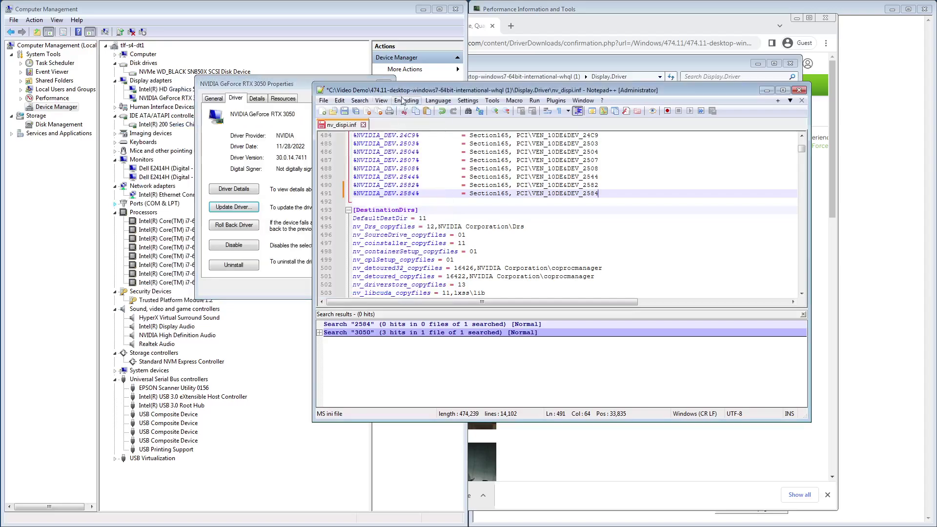
pyautogui.click(345, 112)
# - Rerun the RTX 3050 driver update, loading drivers from the 474.11 folder via Have Disk
pyautogui.click(288, 146)
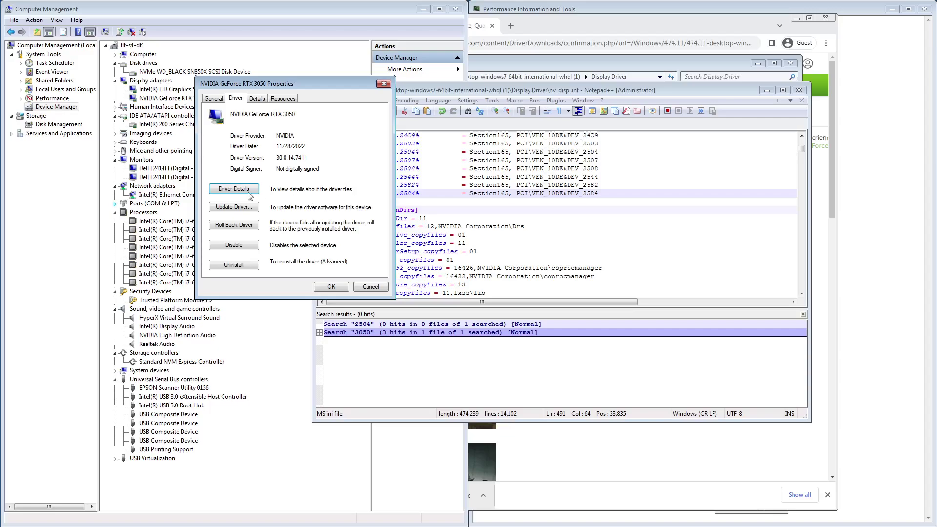
pyautogui.click(248, 208)
pyautogui.click(255, 214)
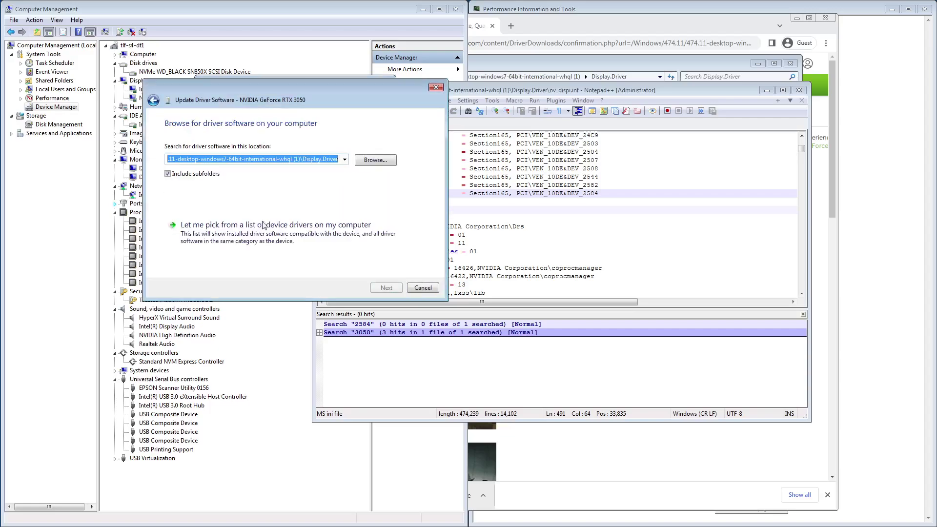
pyautogui.click(313, 248)
pyautogui.click(400, 252)
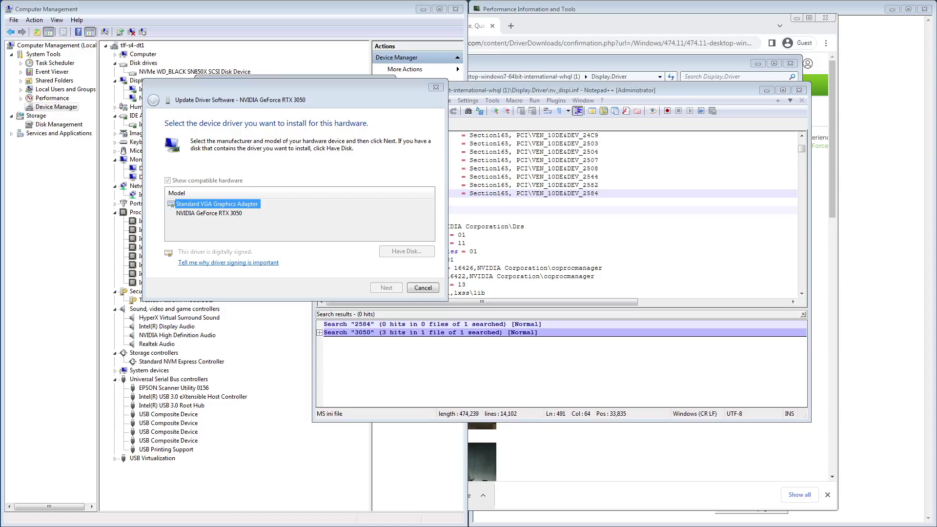
pyautogui.click(365, 137)
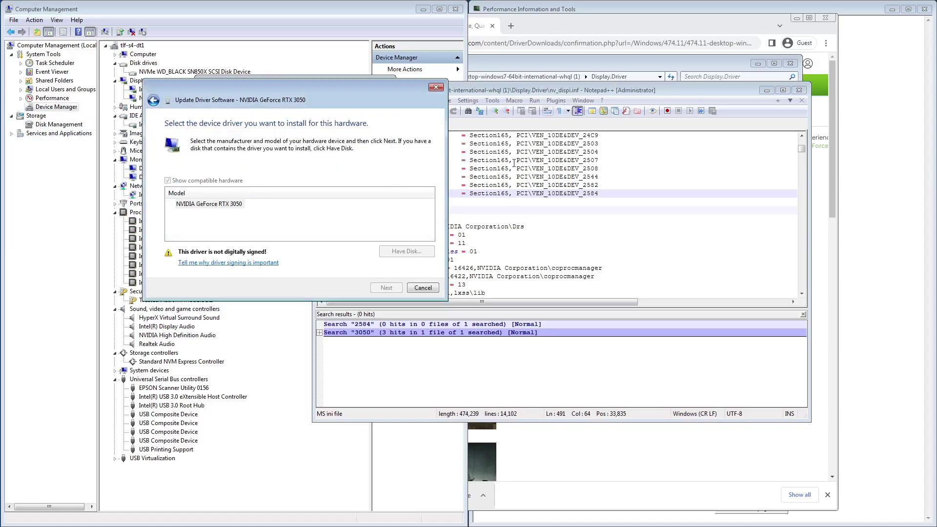
# - Select the NVIDIA GeForce RTX 3050 model, then cancel the wizard and properties
pyautogui.click(241, 207)
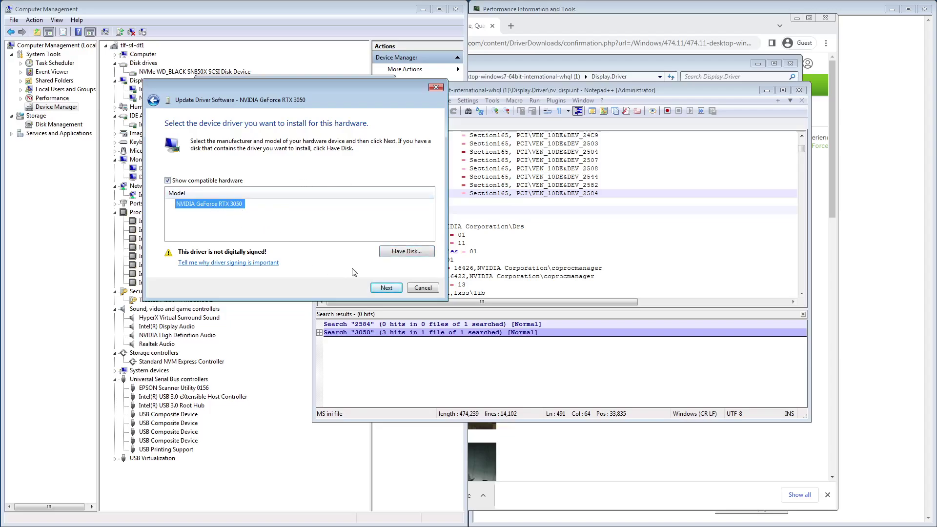
pyautogui.click(422, 287)
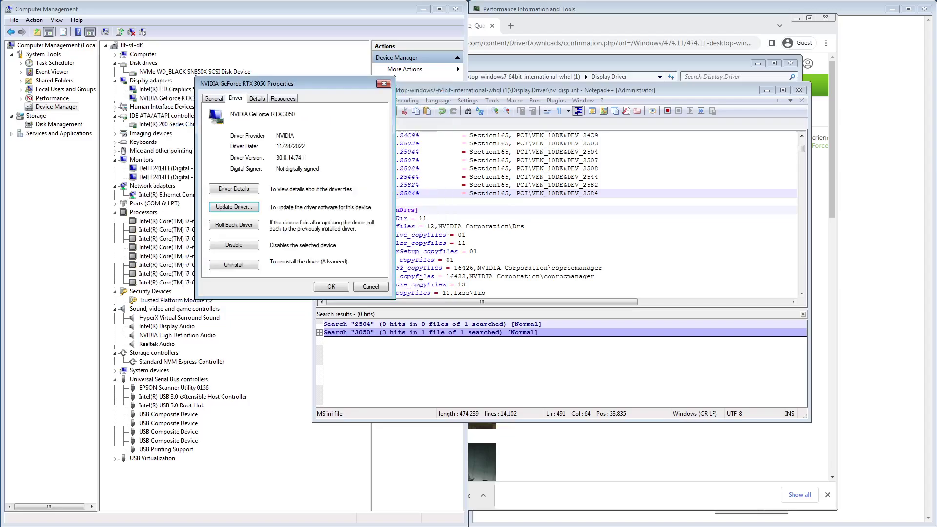
pyautogui.click(374, 287)
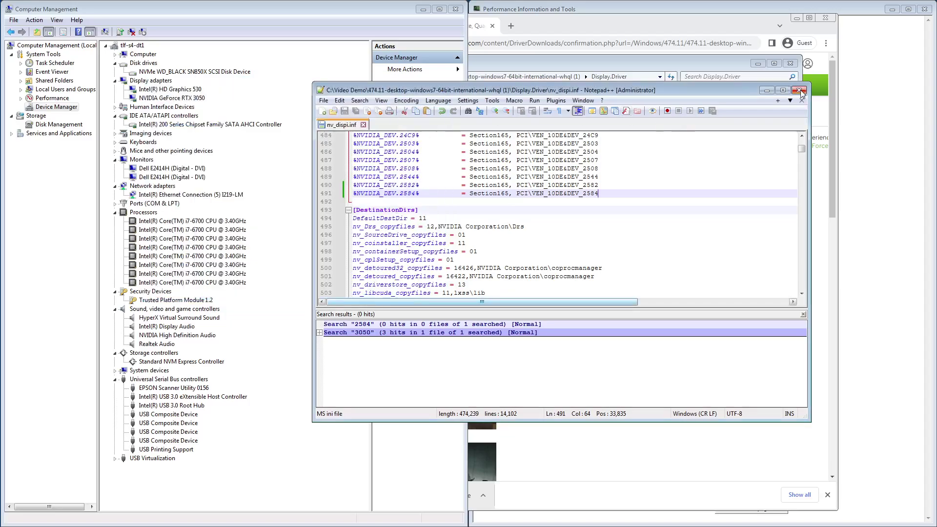
# - Close the Notepad++ window
pyautogui.click(800, 90)
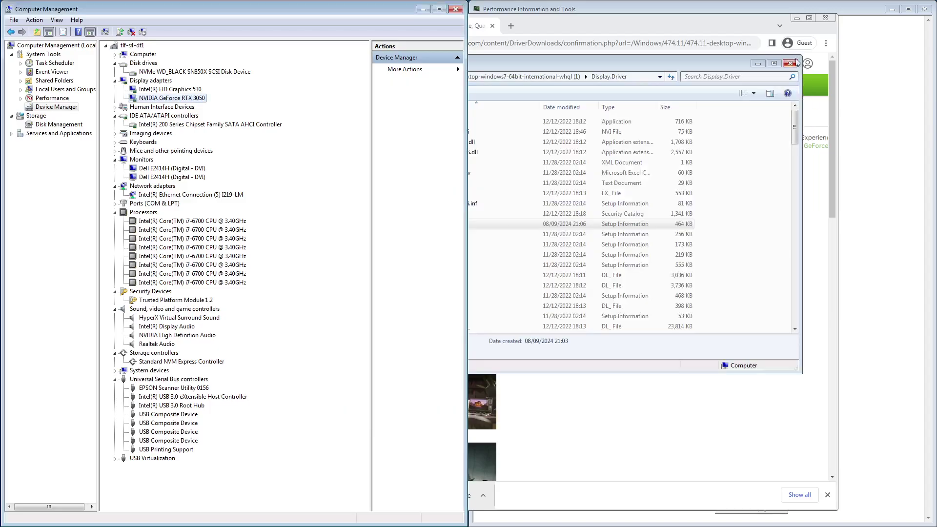